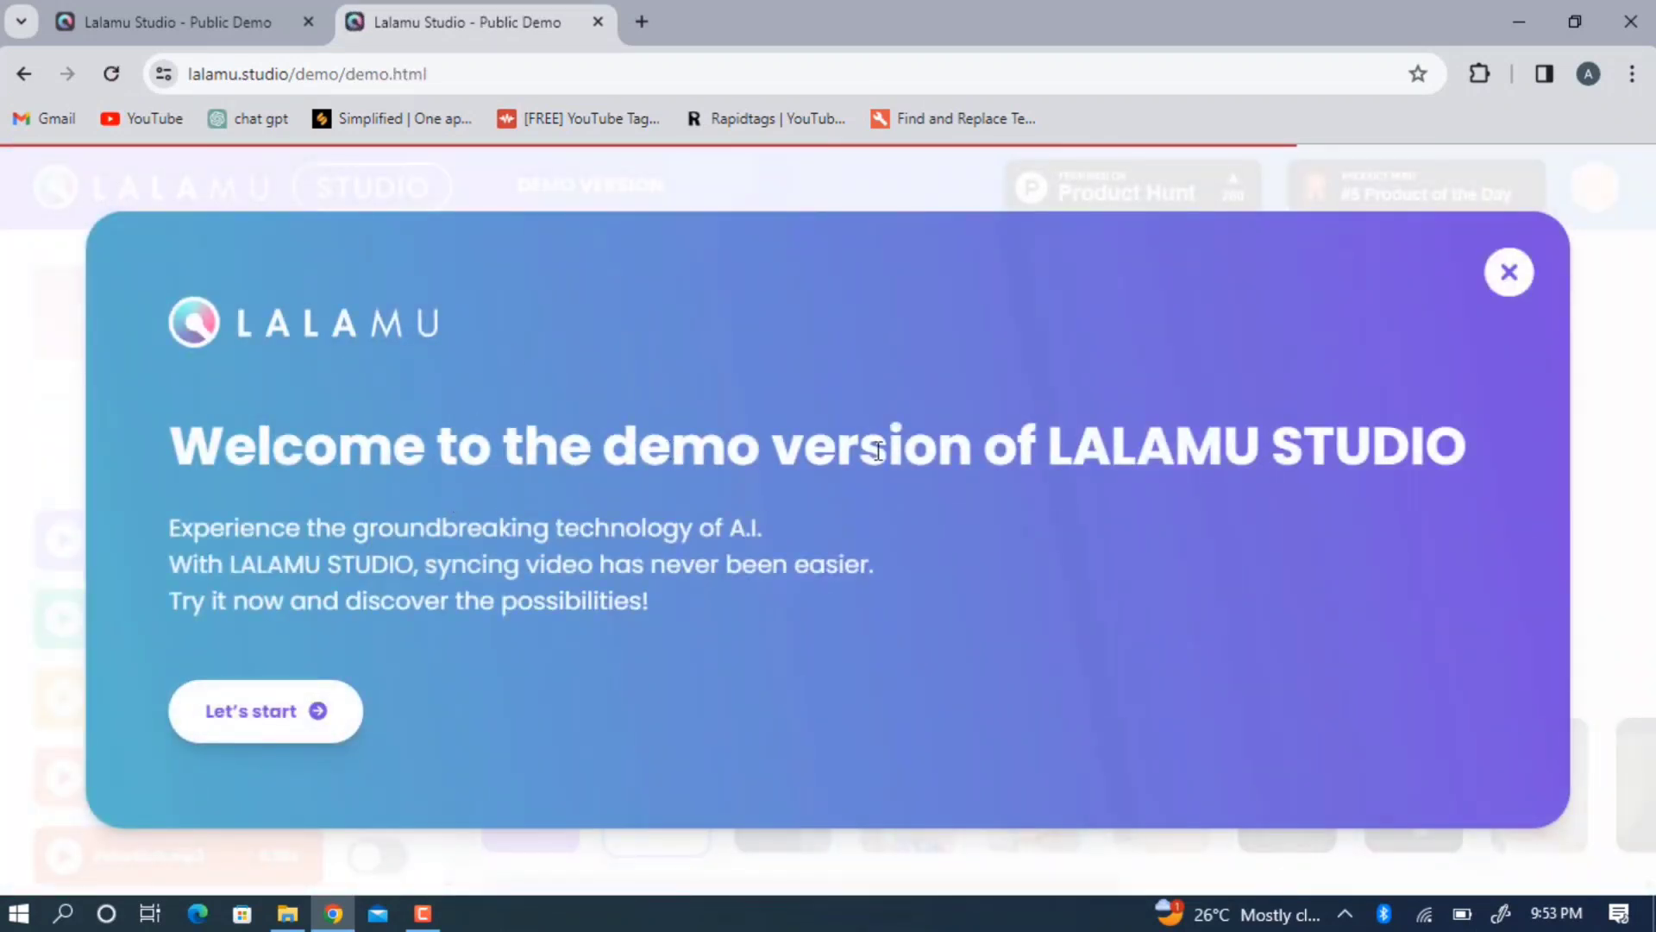
Step: Dismiss the welcome popup and cancel uploading a custom video, staying in the demo workspace
left_click(1506, 274)
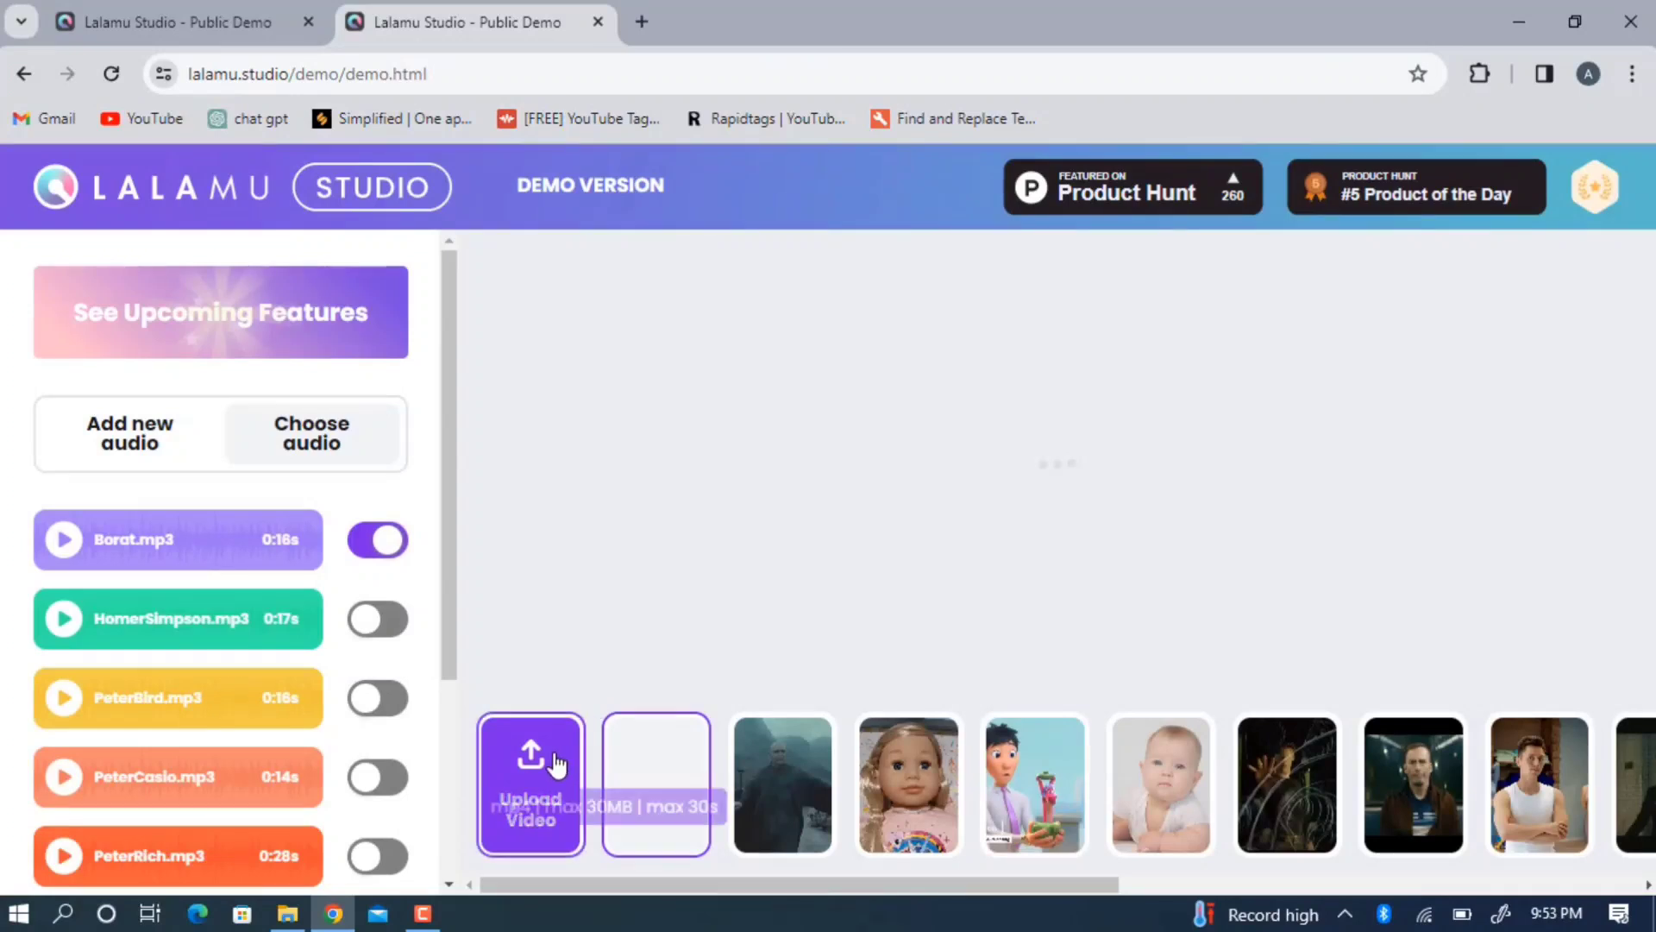
left_click(649, 726)
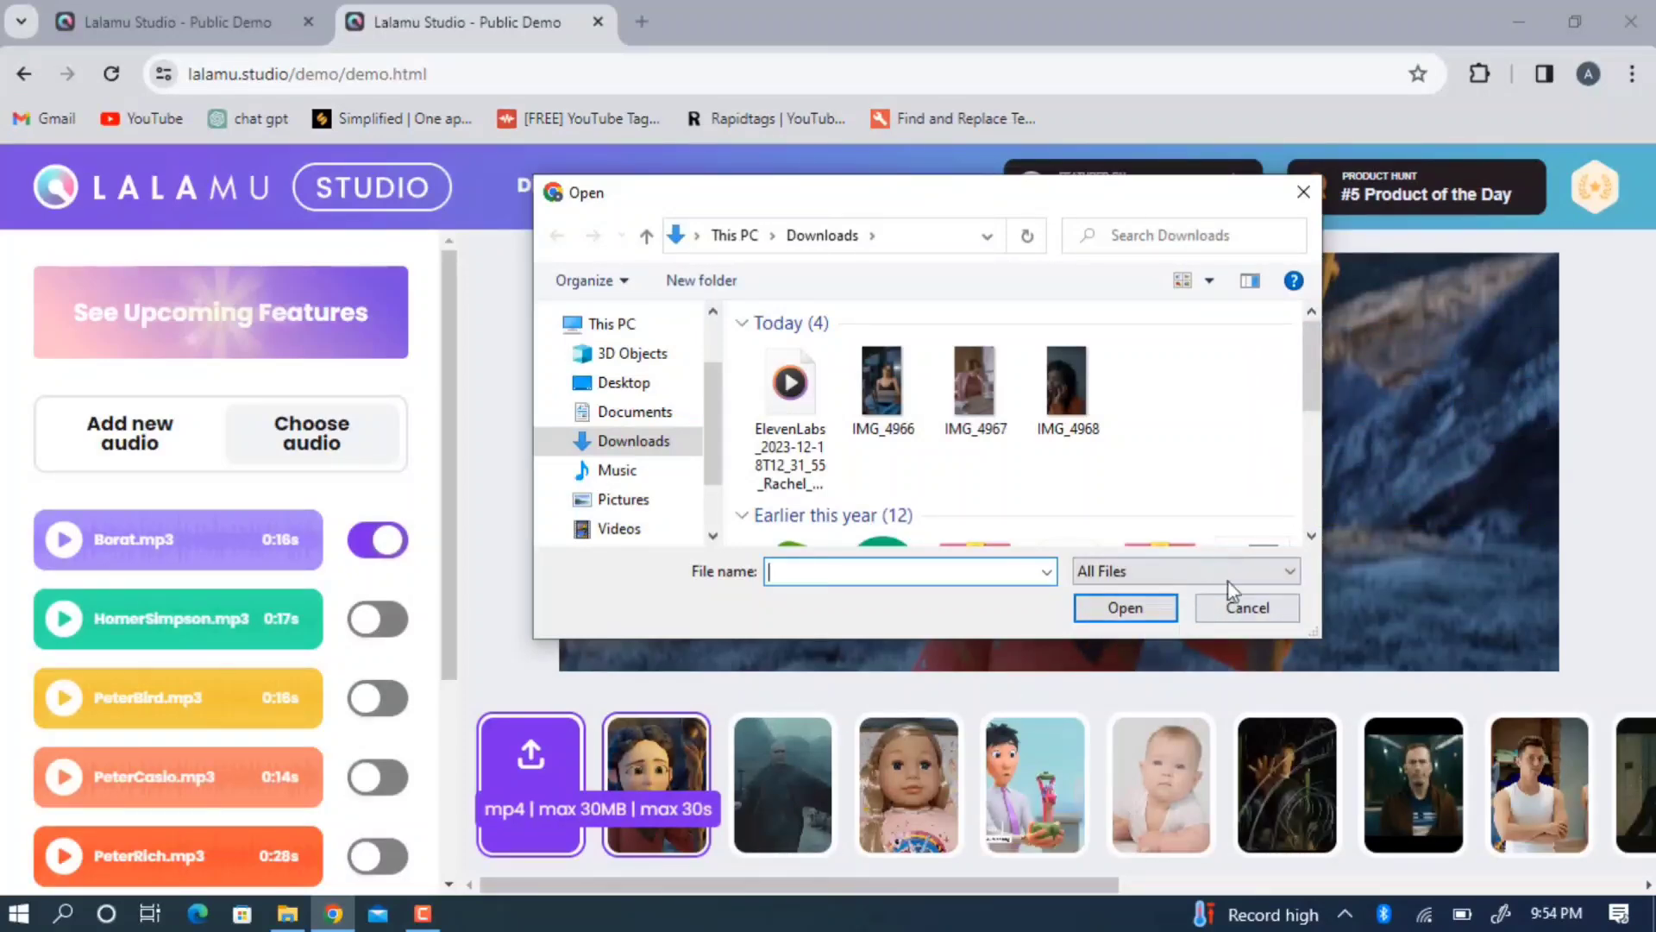
left_click(1242, 608)
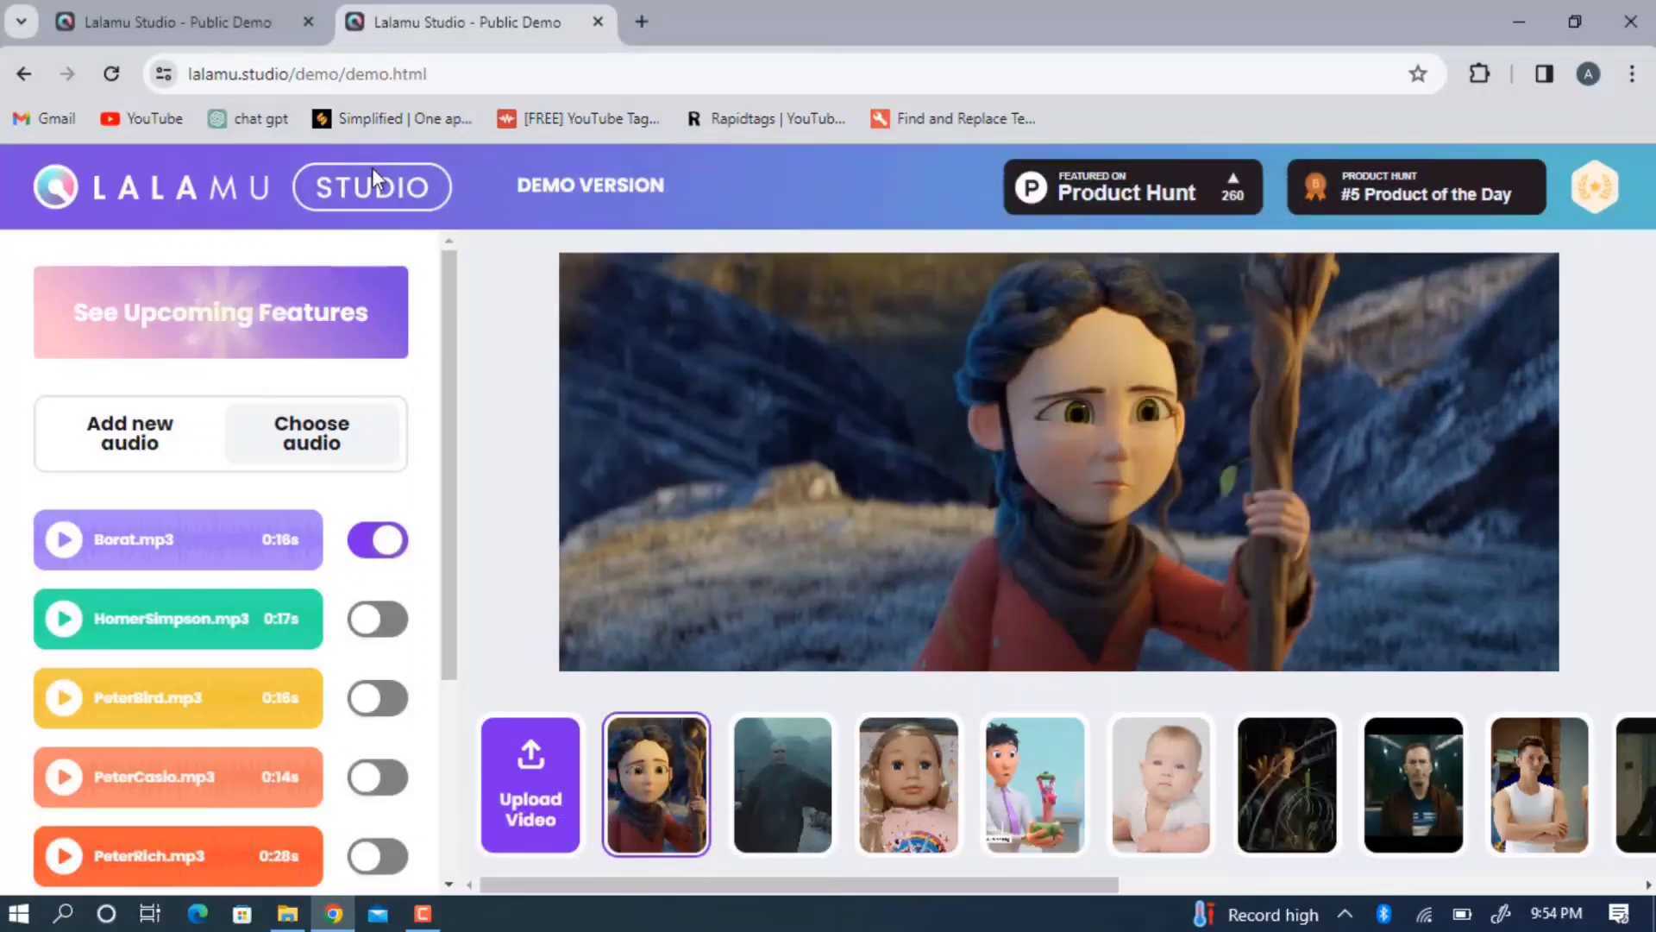
Step: Back on the first Lalamu tab, open the new text-to-speech audio form
left_click(308, 8)
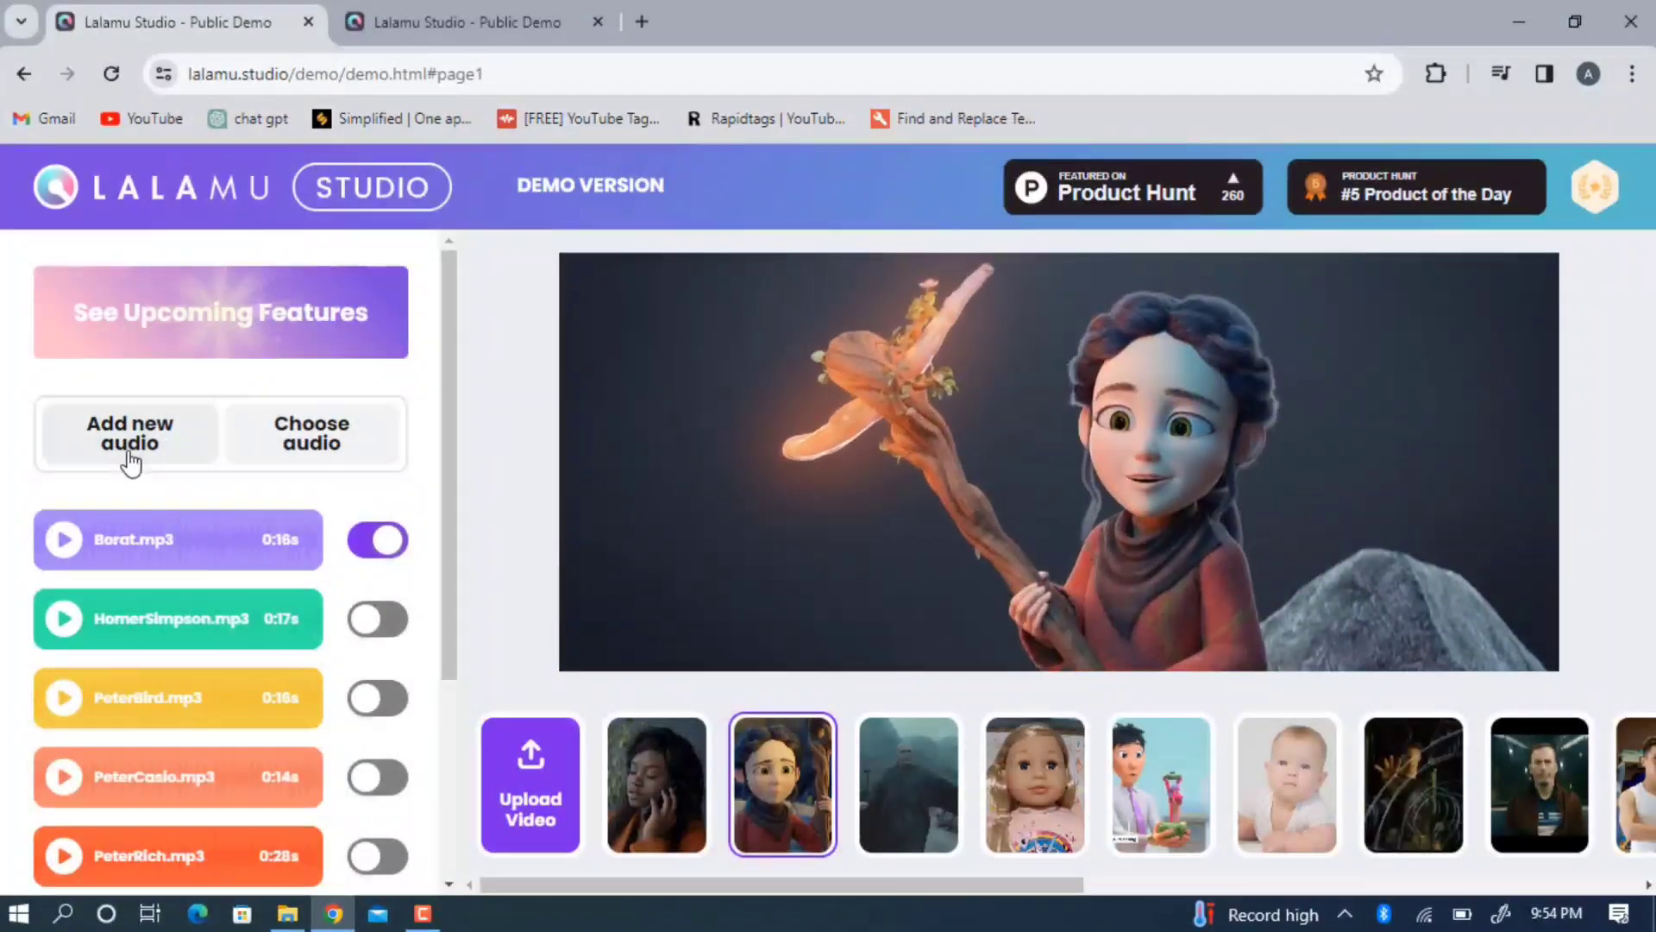
left_click(174, 451)
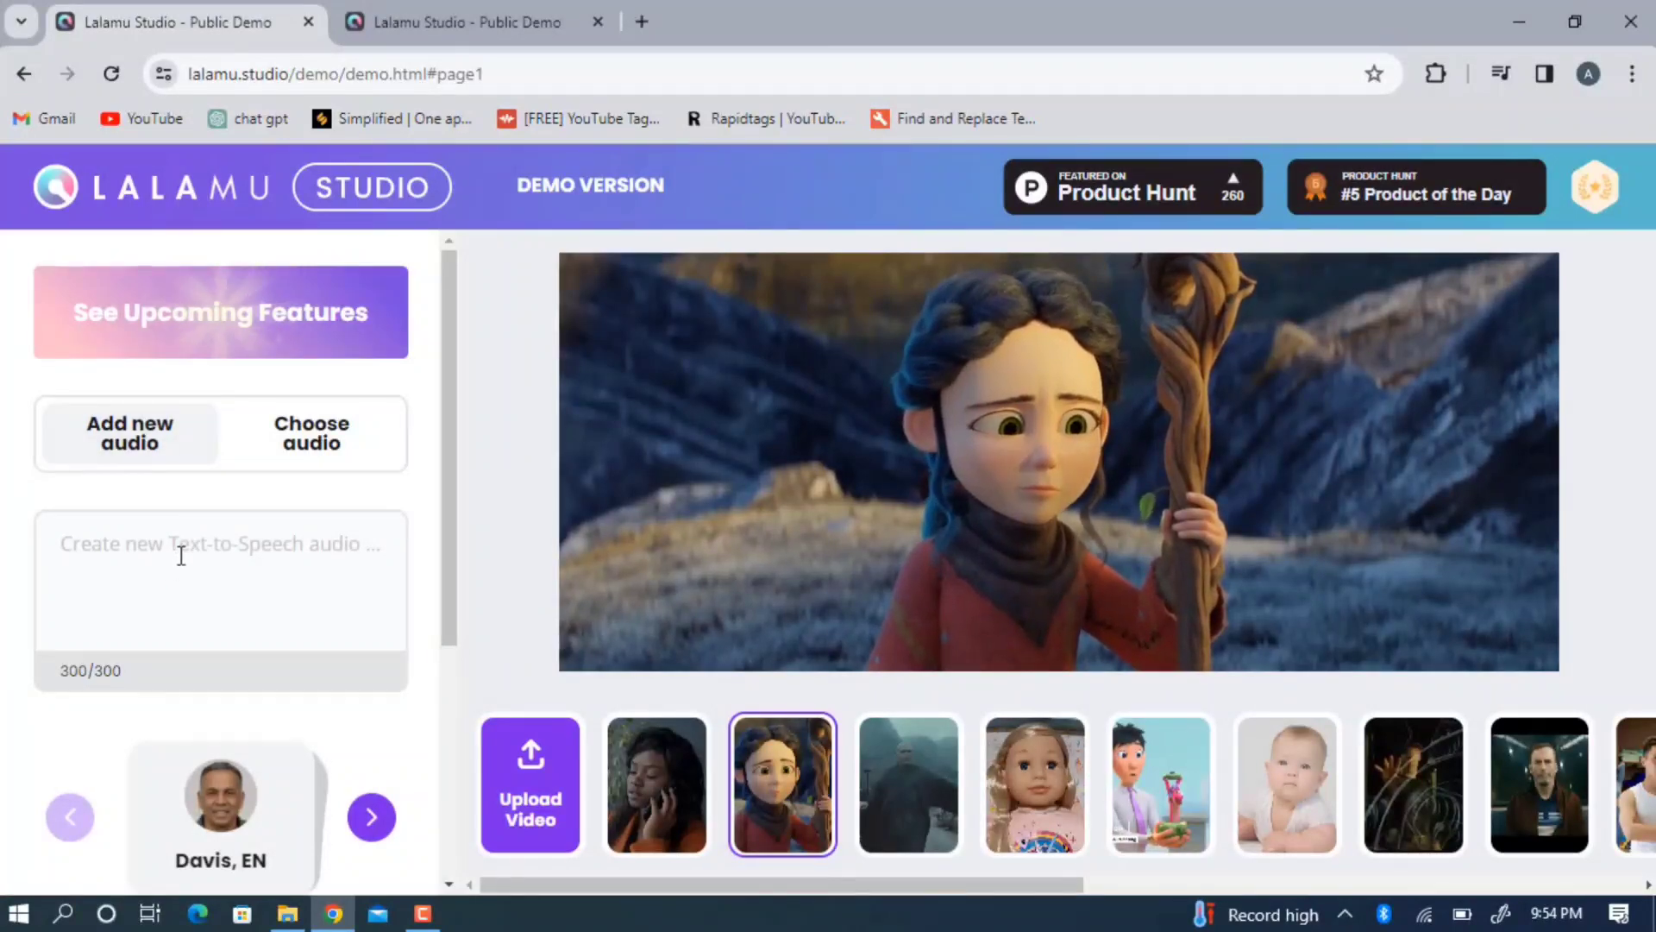
scroll(187, 518, "down", 1)
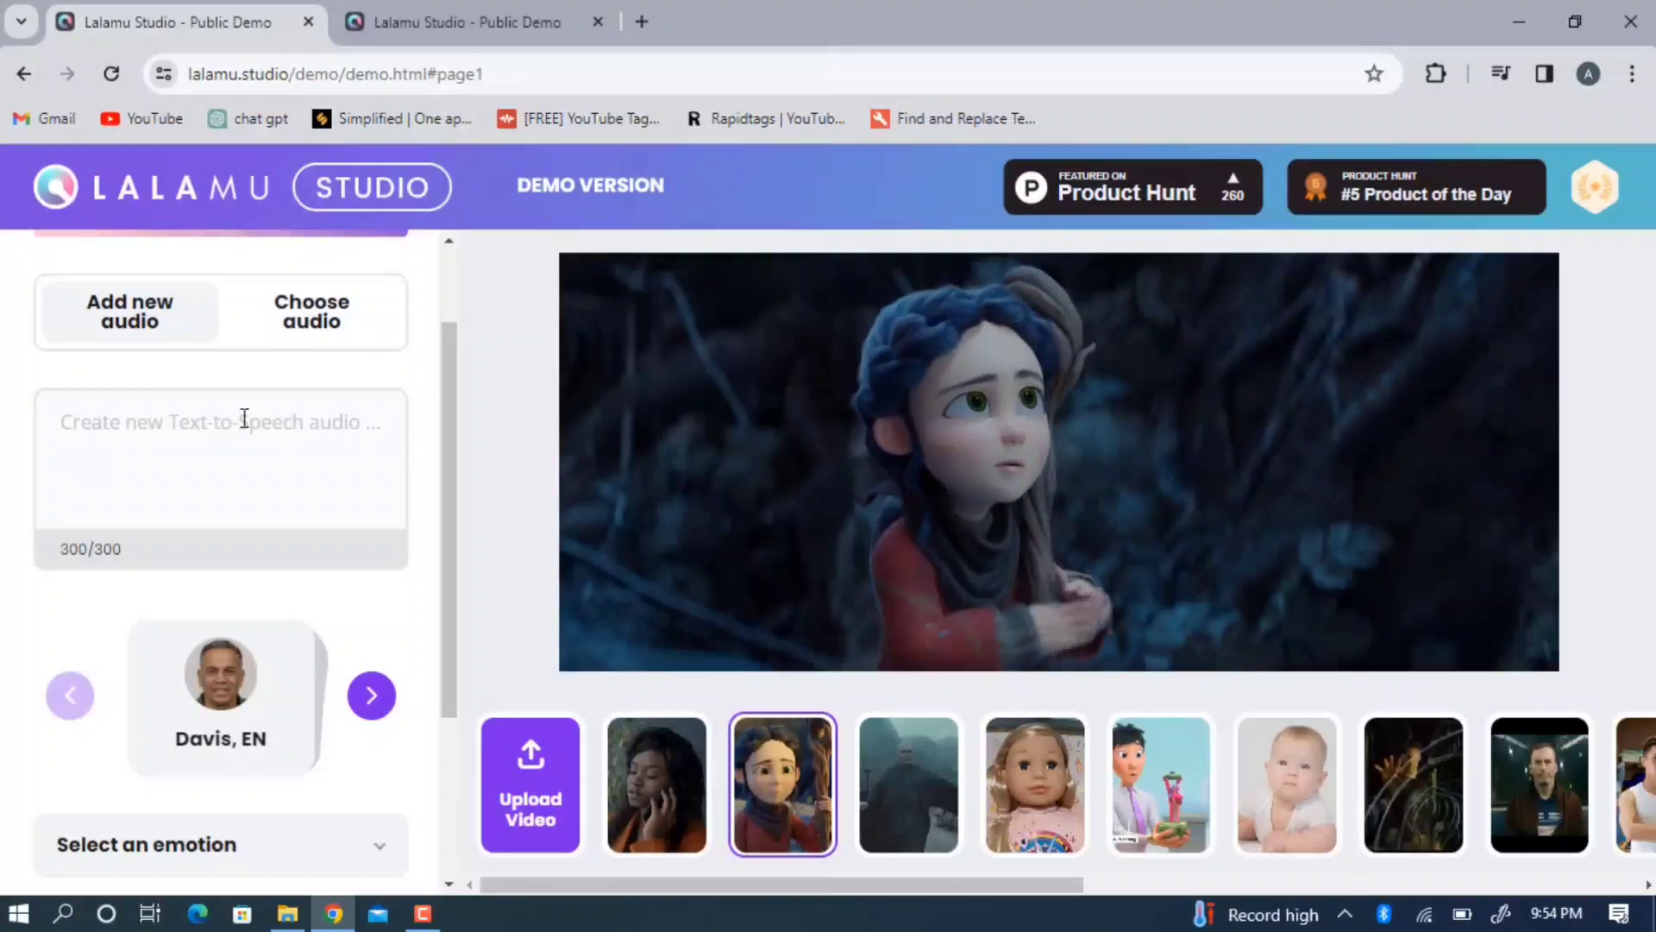
Step: Type a script that greets someone by name and ends 'i just want to tell you that i really like you'
left_click(152, 436)
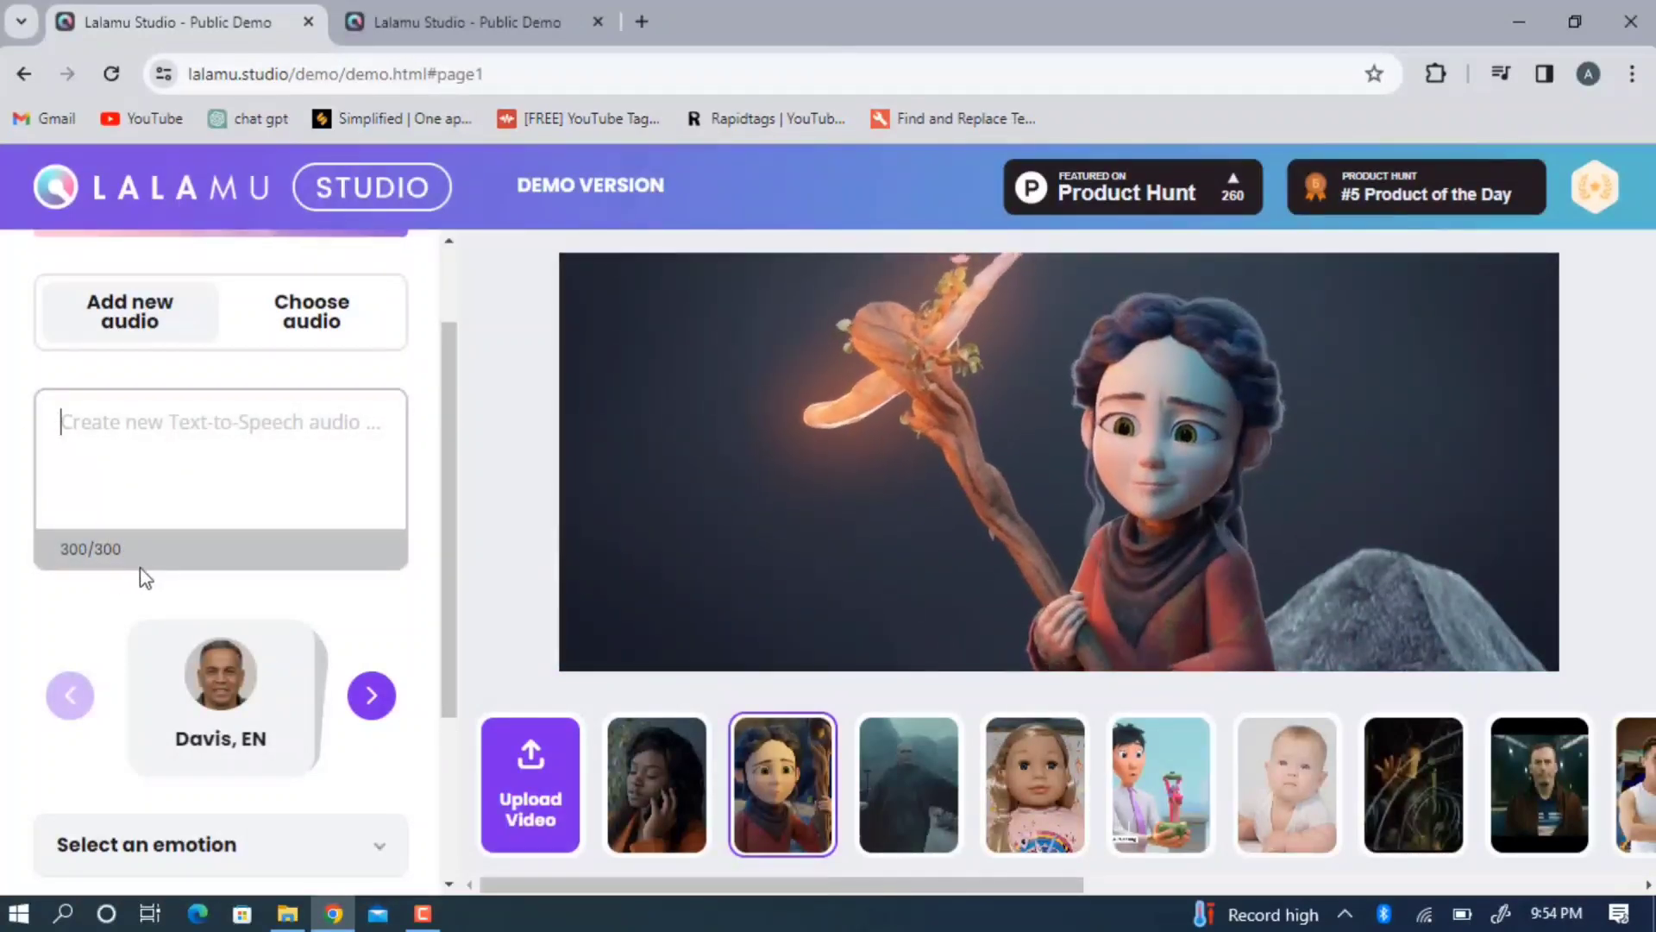
type("hi mic")
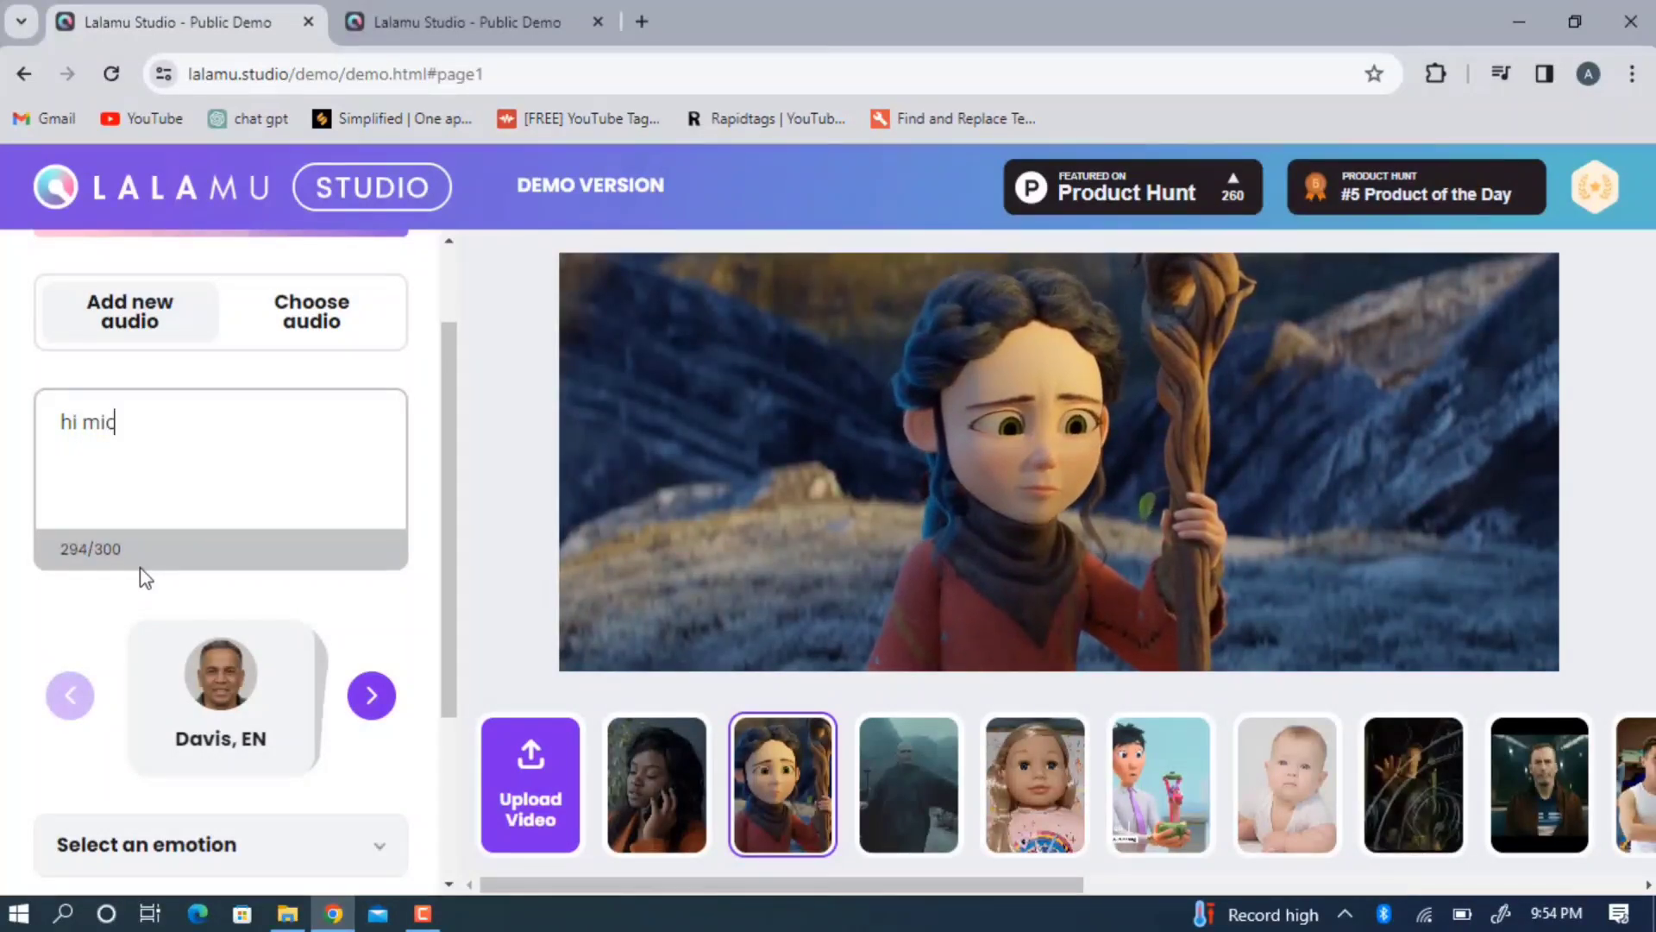
type("heal")
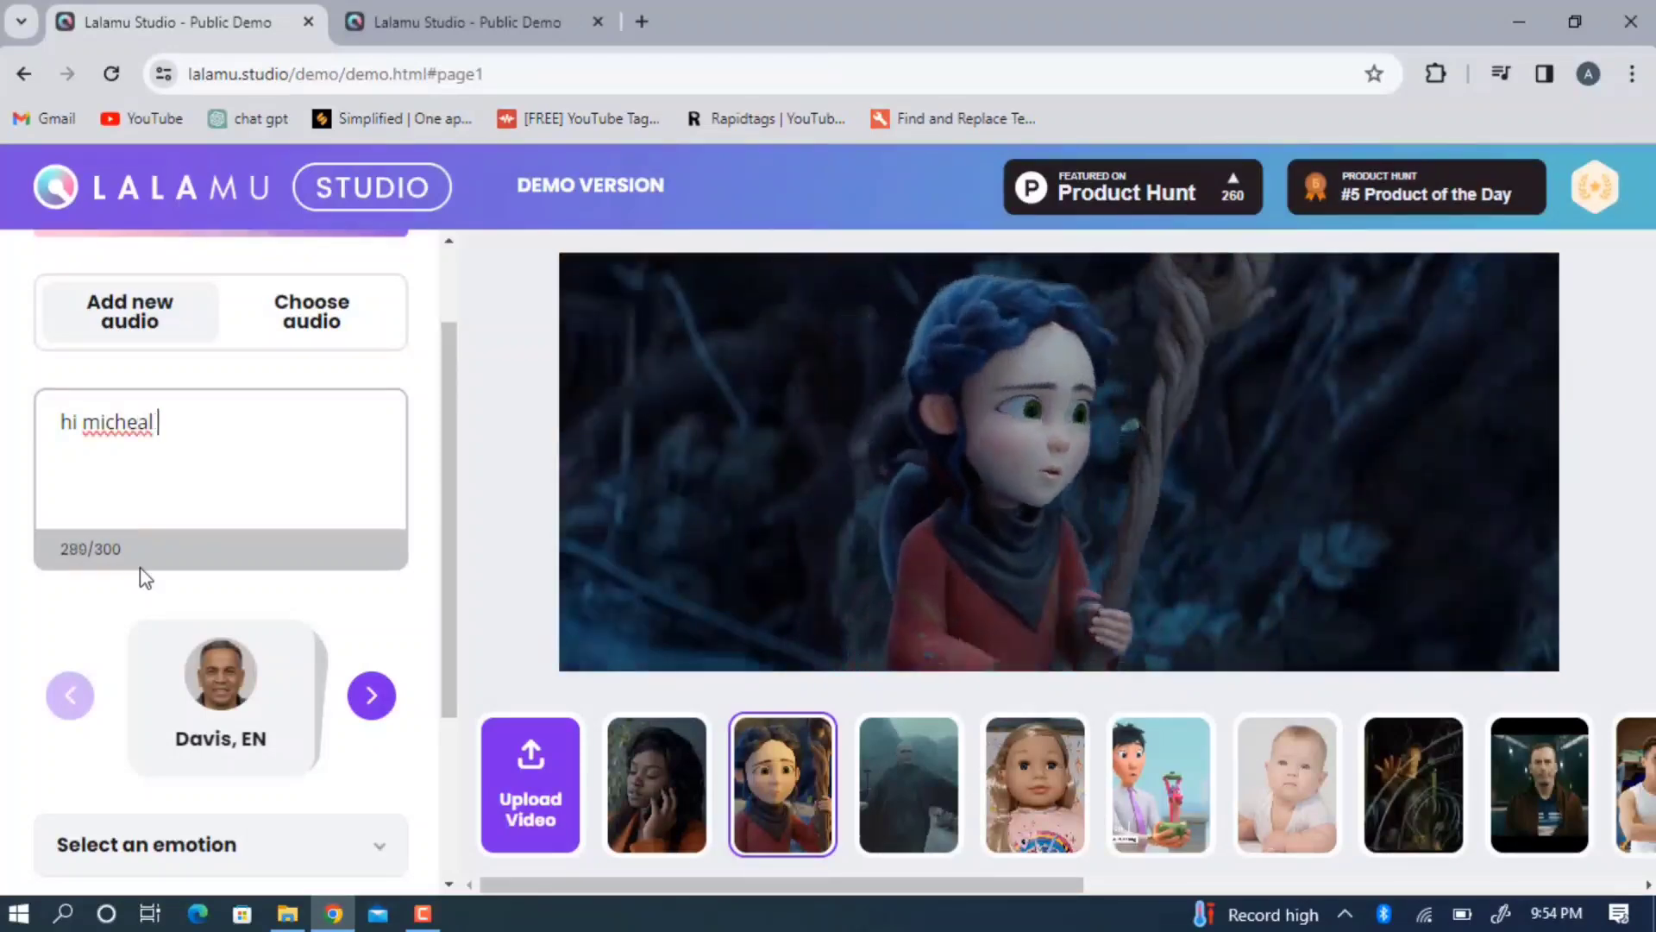
key("BackSpace")
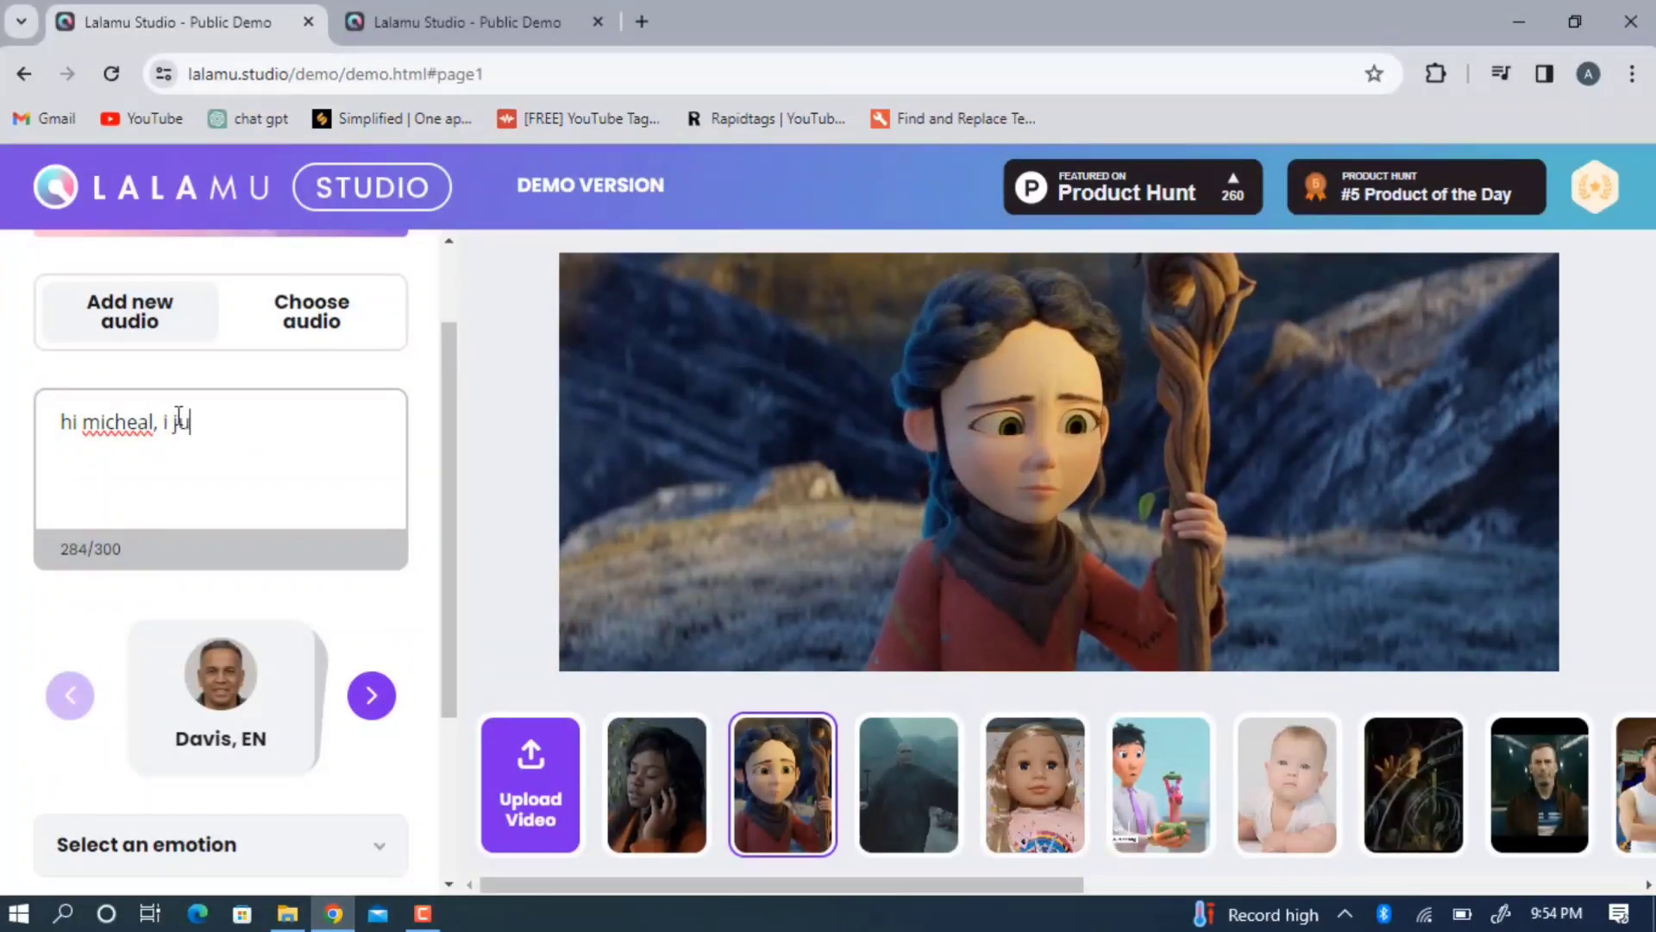
type("nt")
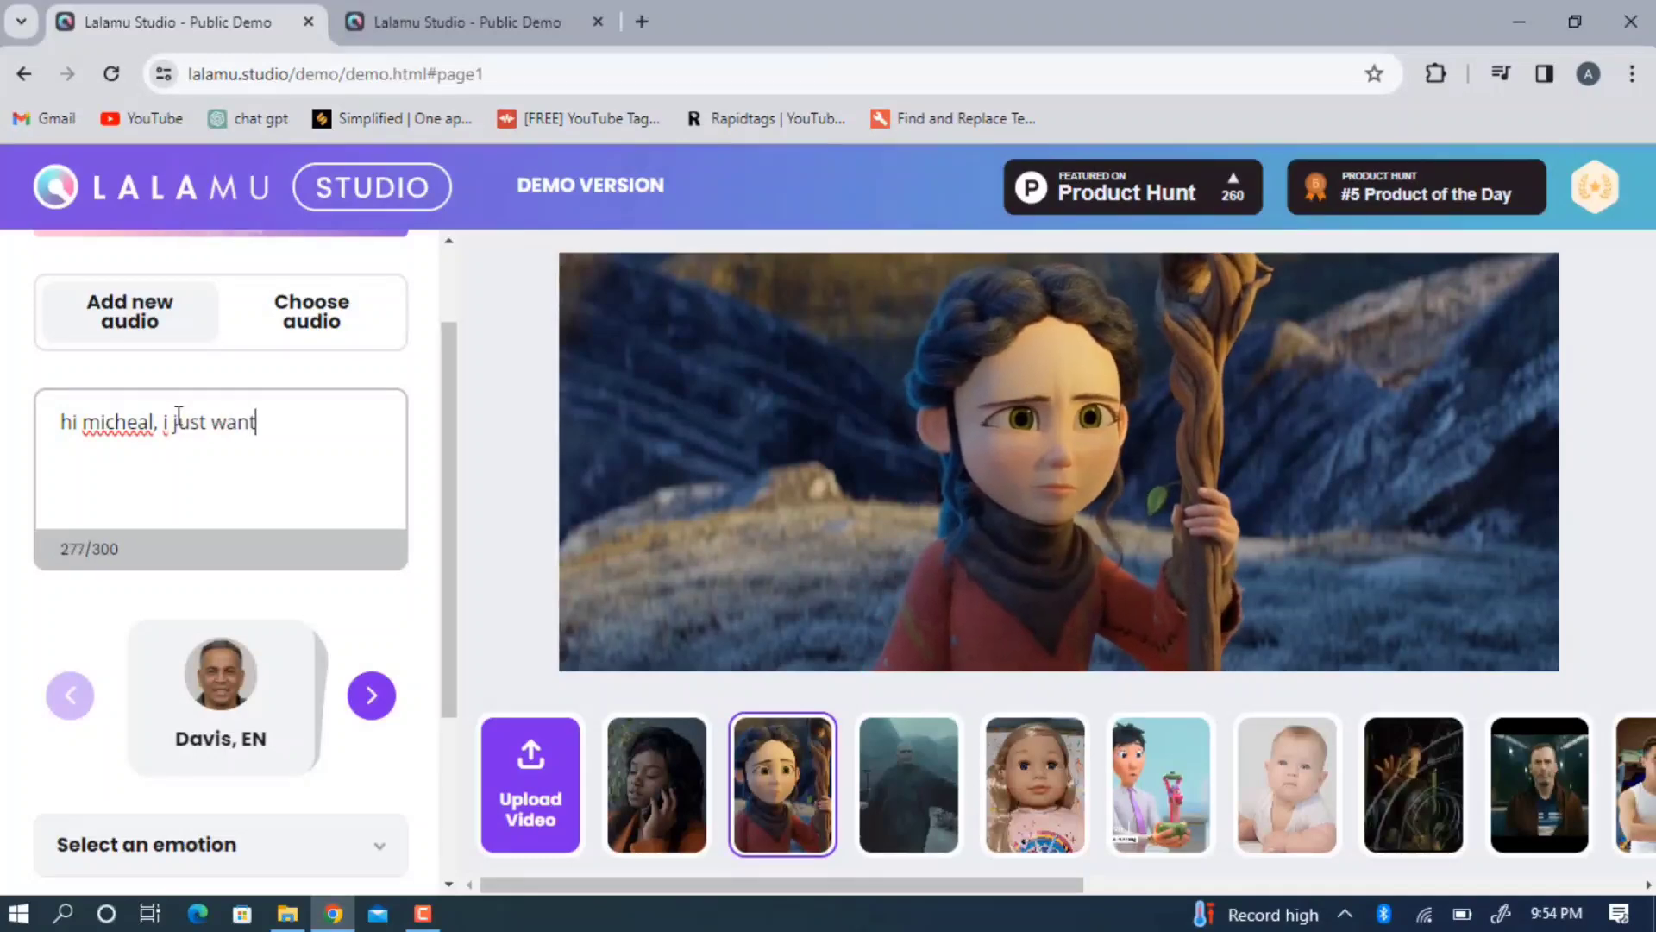
type(" to tel")
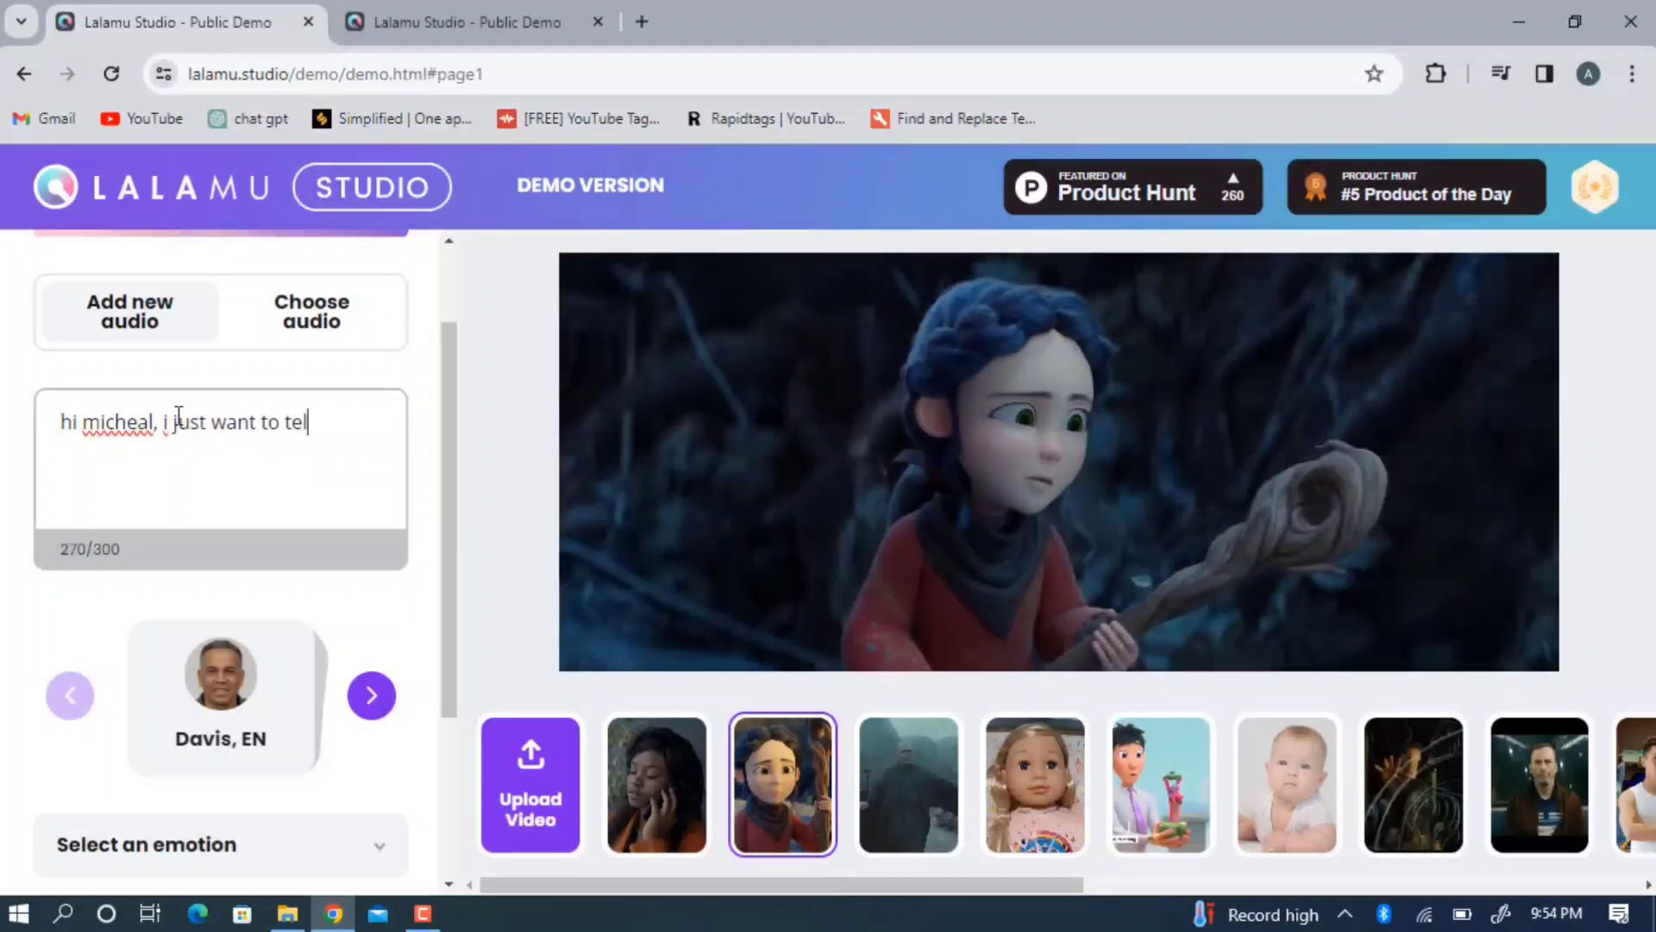
type("l you th")
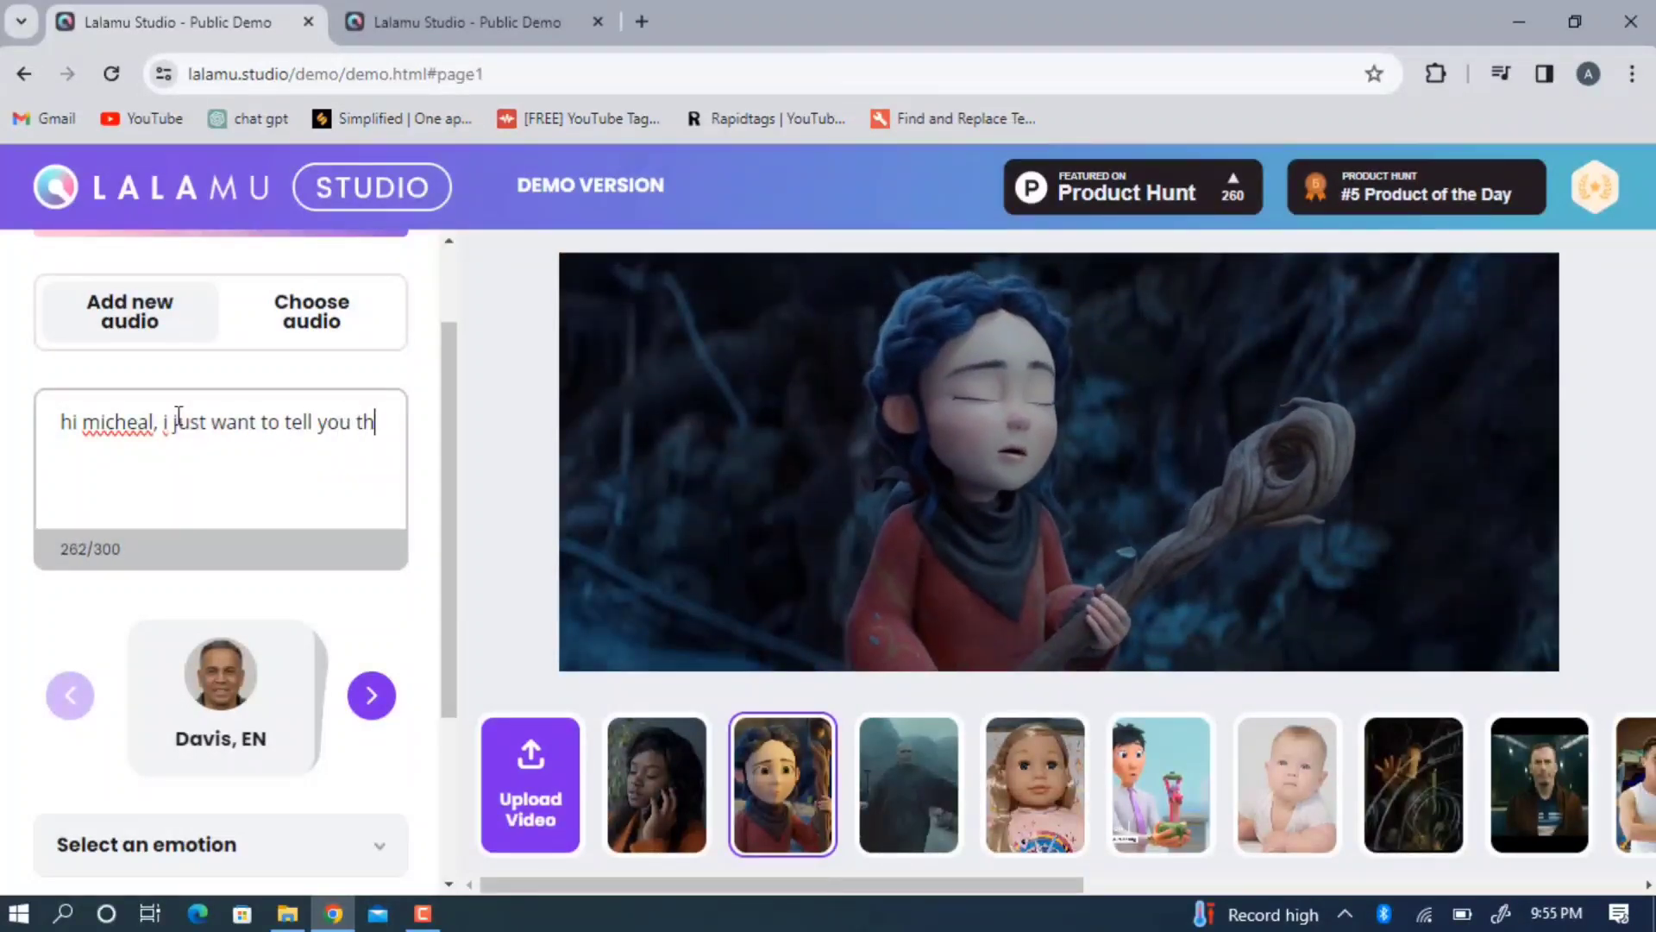
type("at i re")
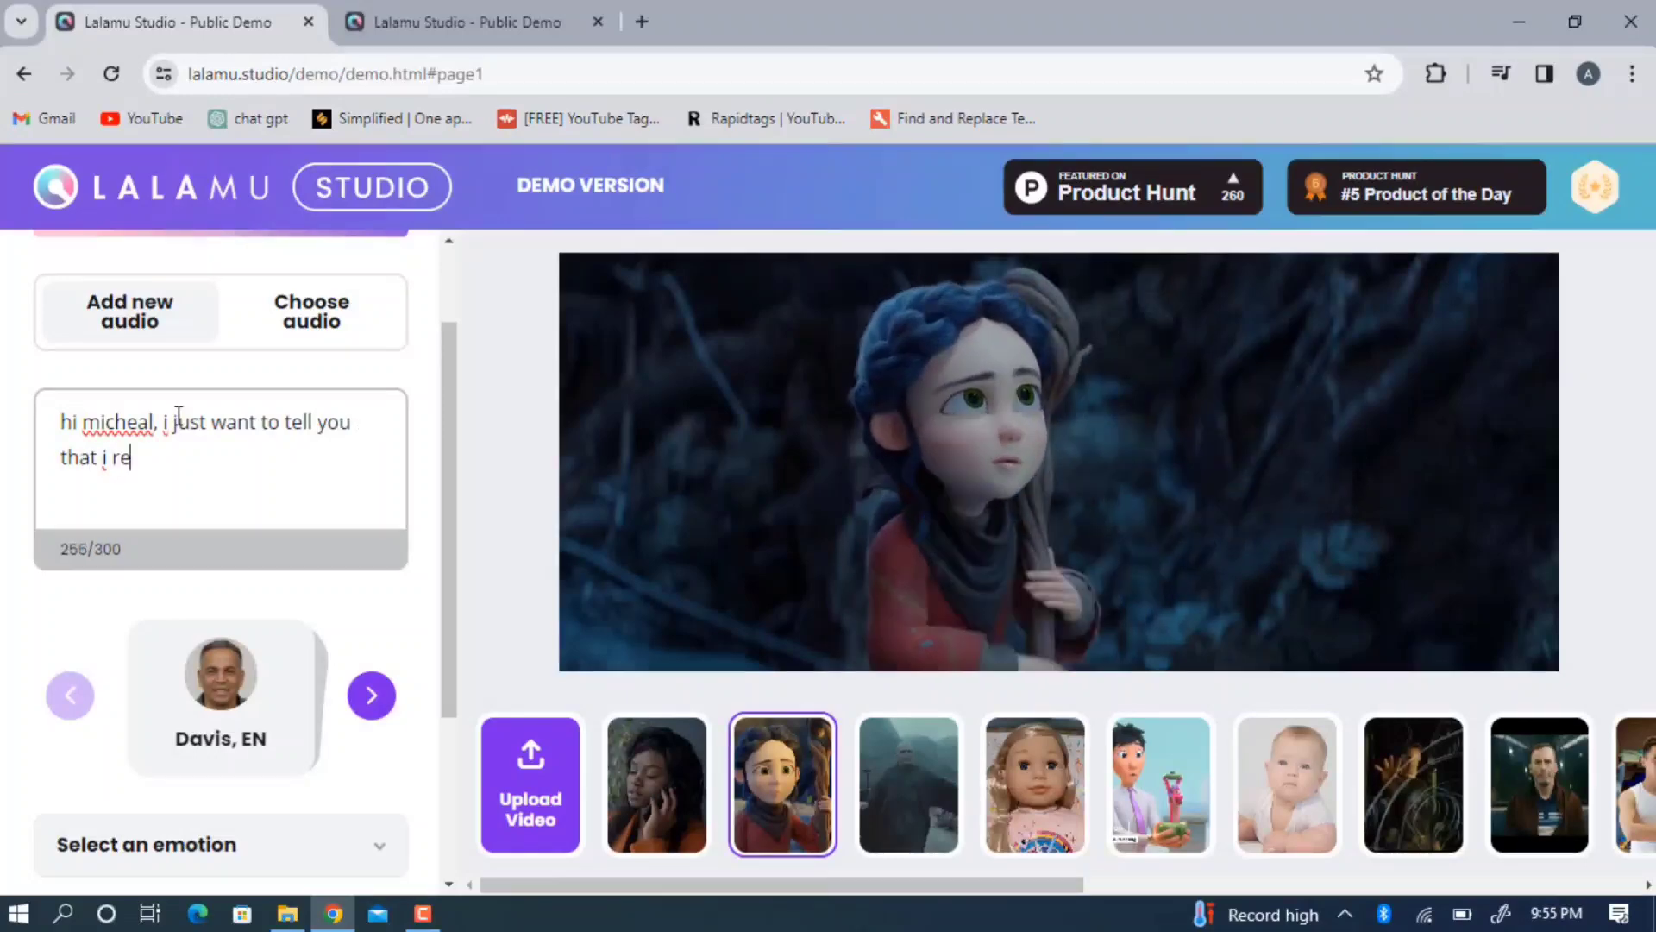
type("ally li")
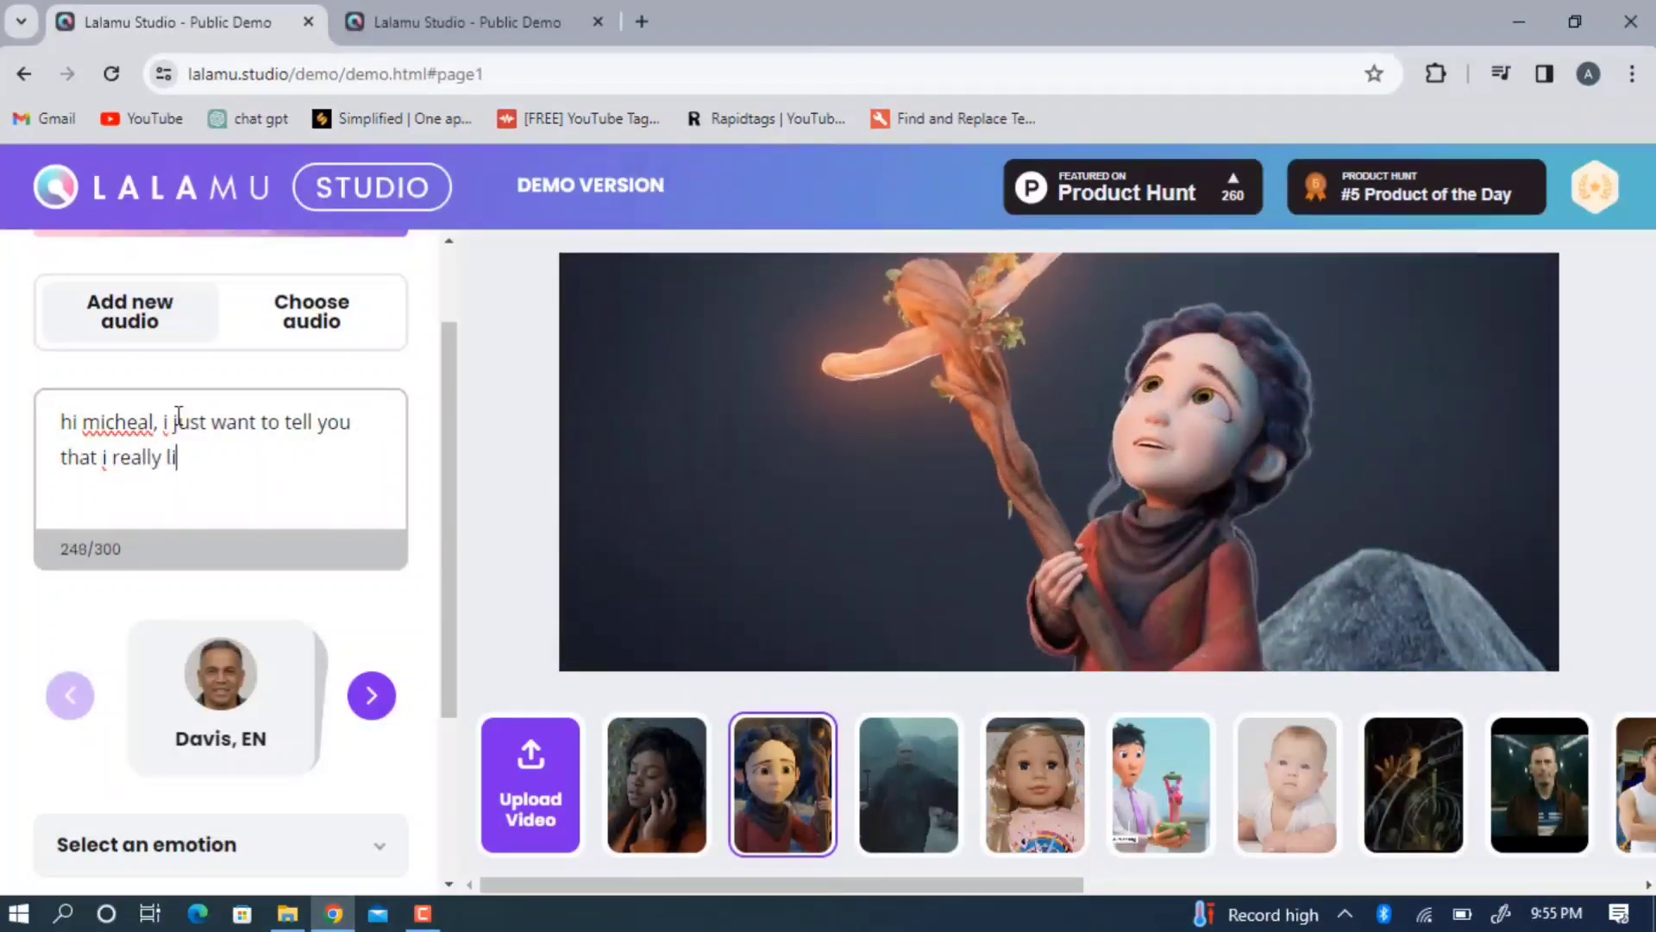
type("ke you")
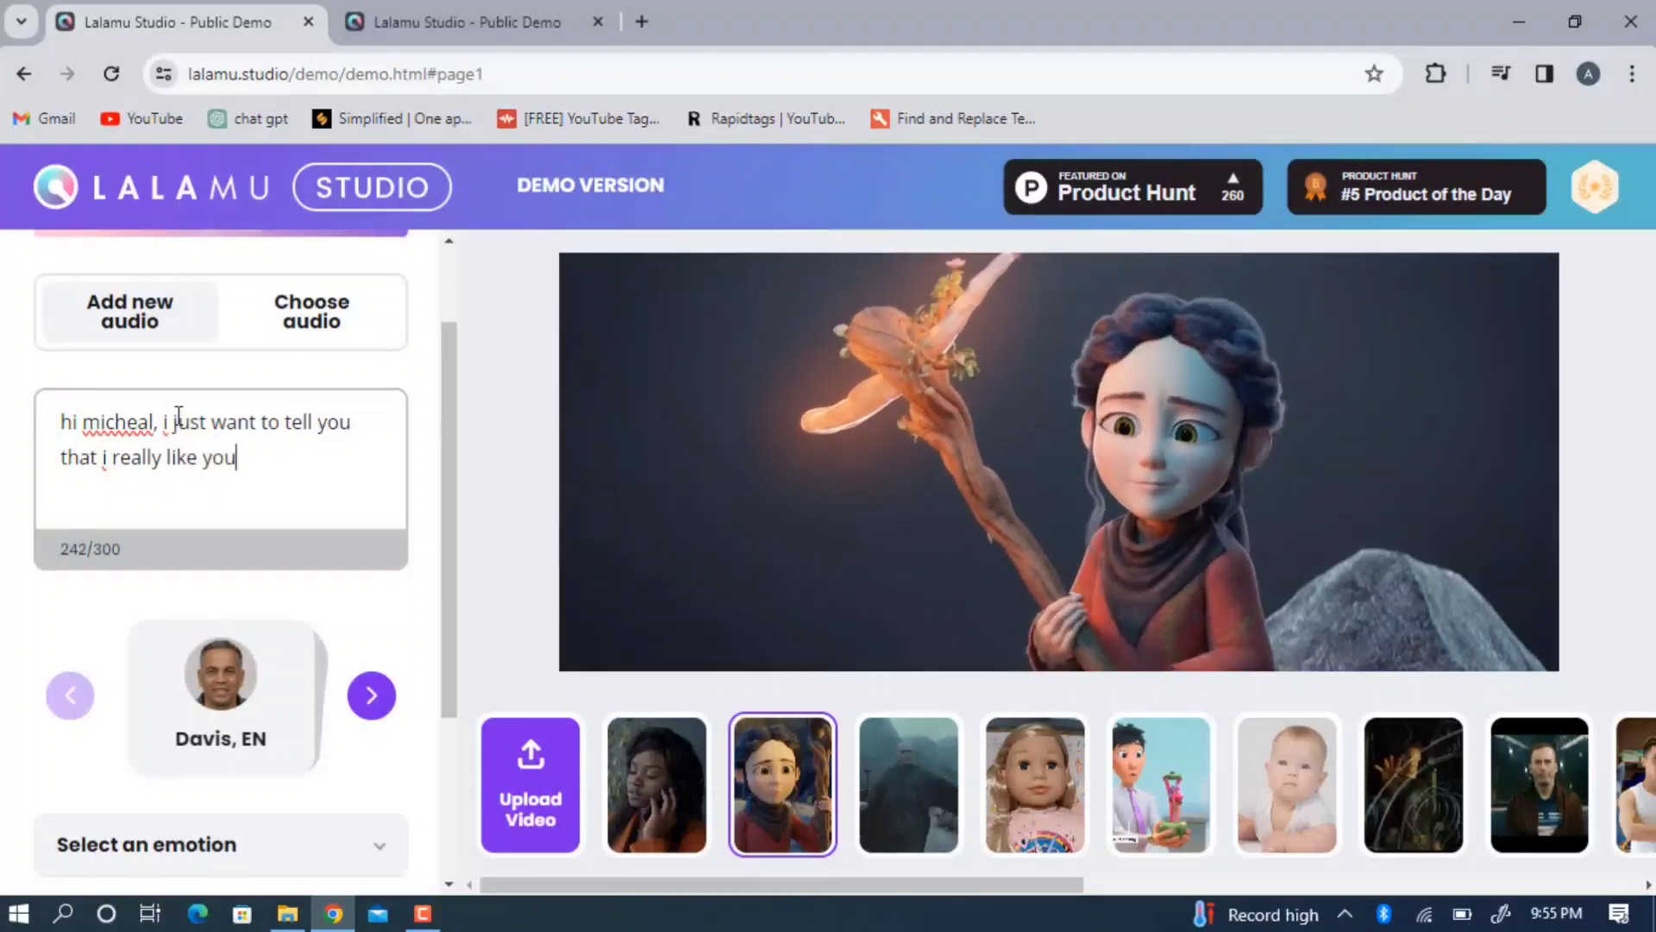
scroll(326, 521, "down", 1)
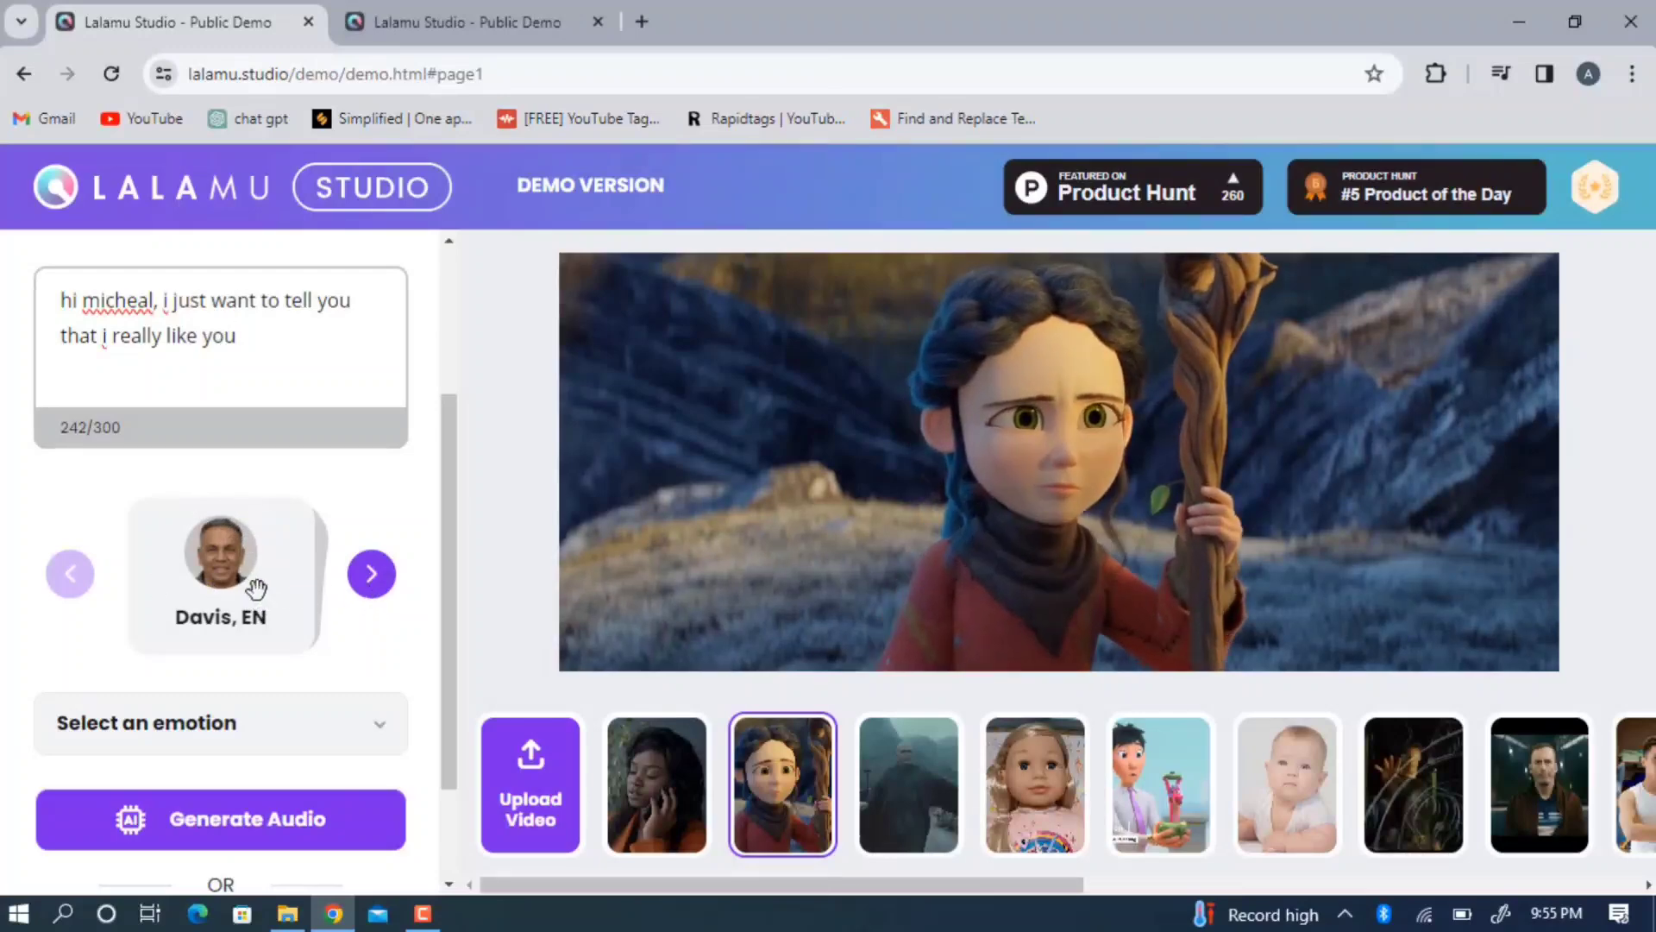
Step: Cycle the voice card forward from Davis, EN to Jenny, Multi
left_click(371, 594)
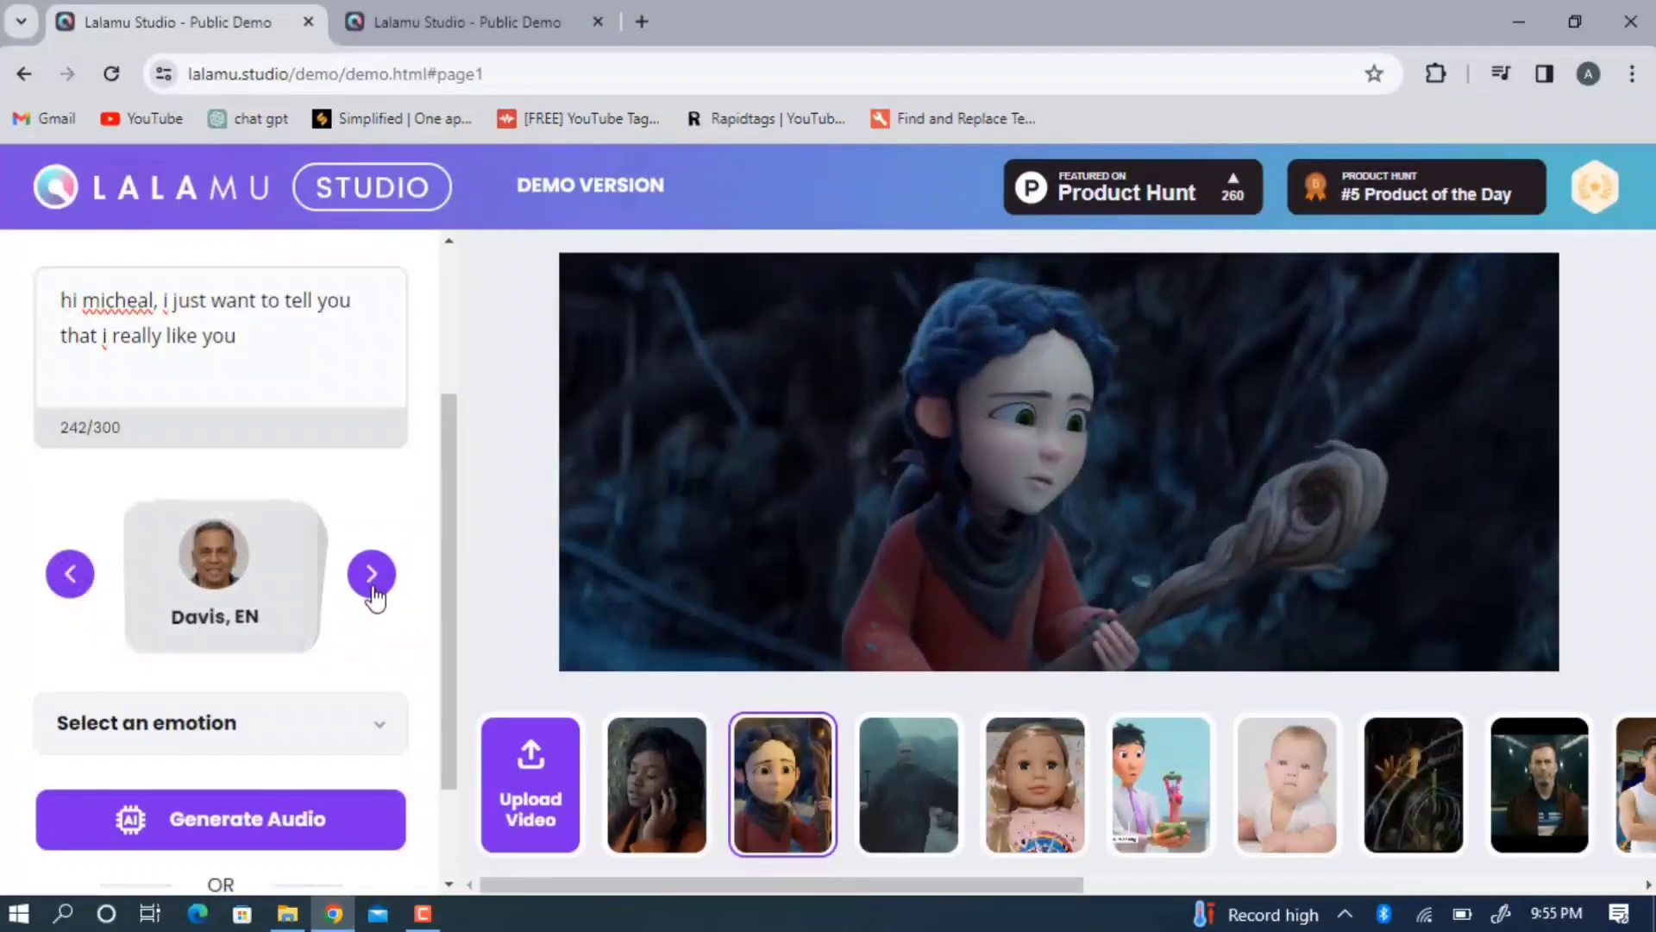
left_click(366, 594)
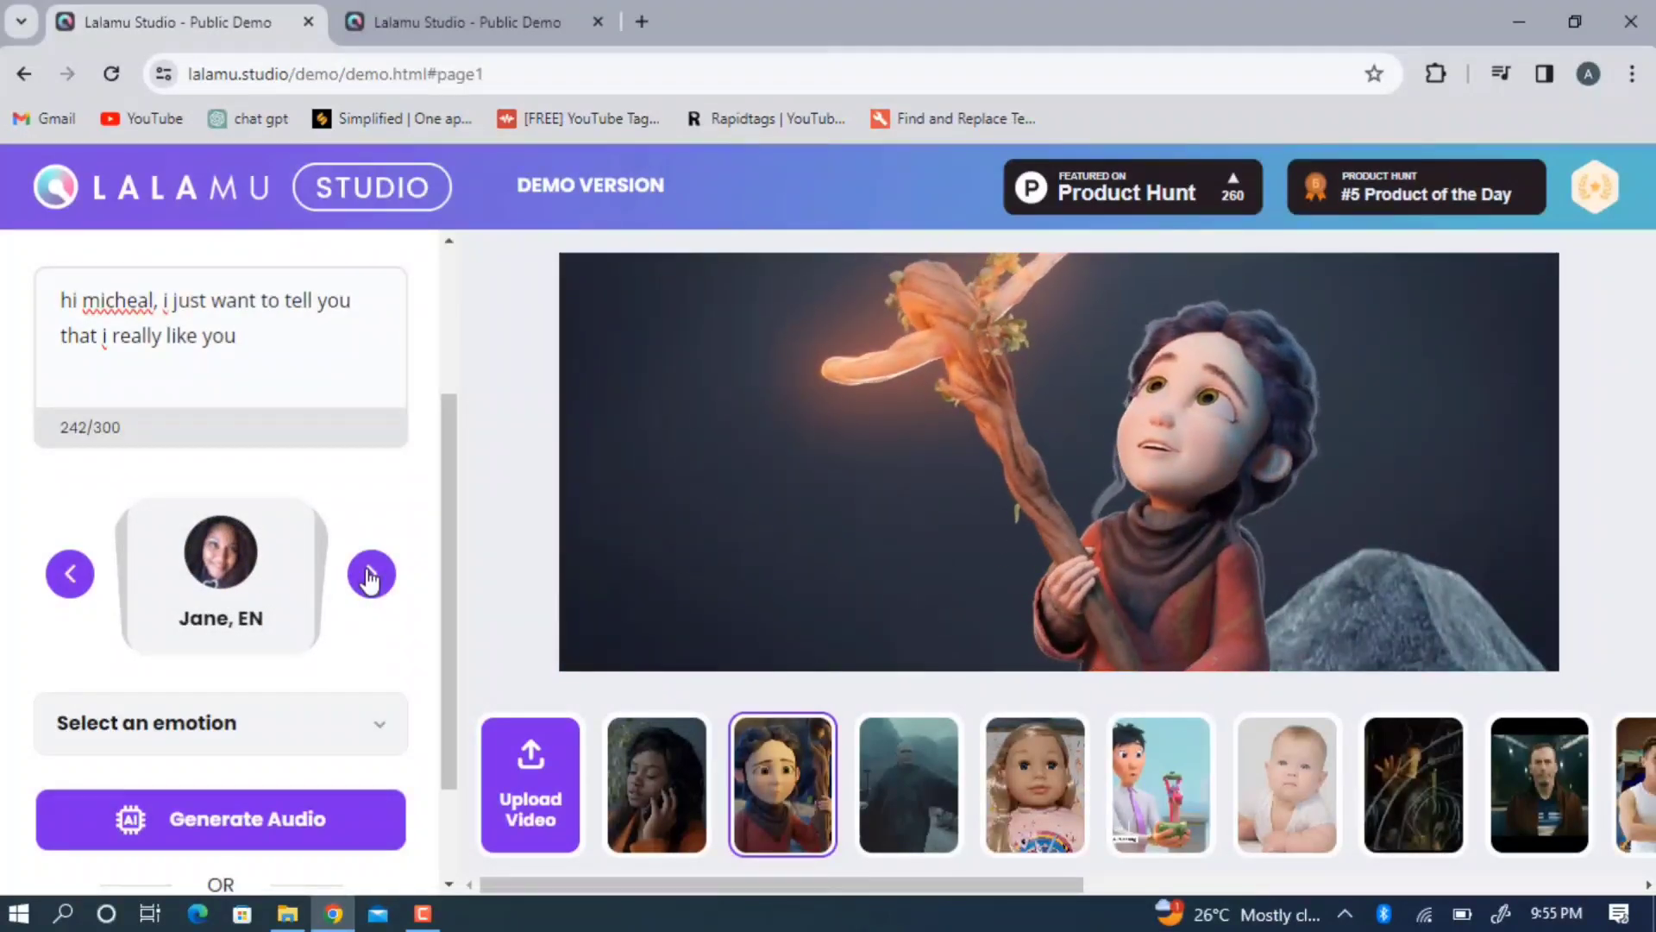
left_click(373, 583)
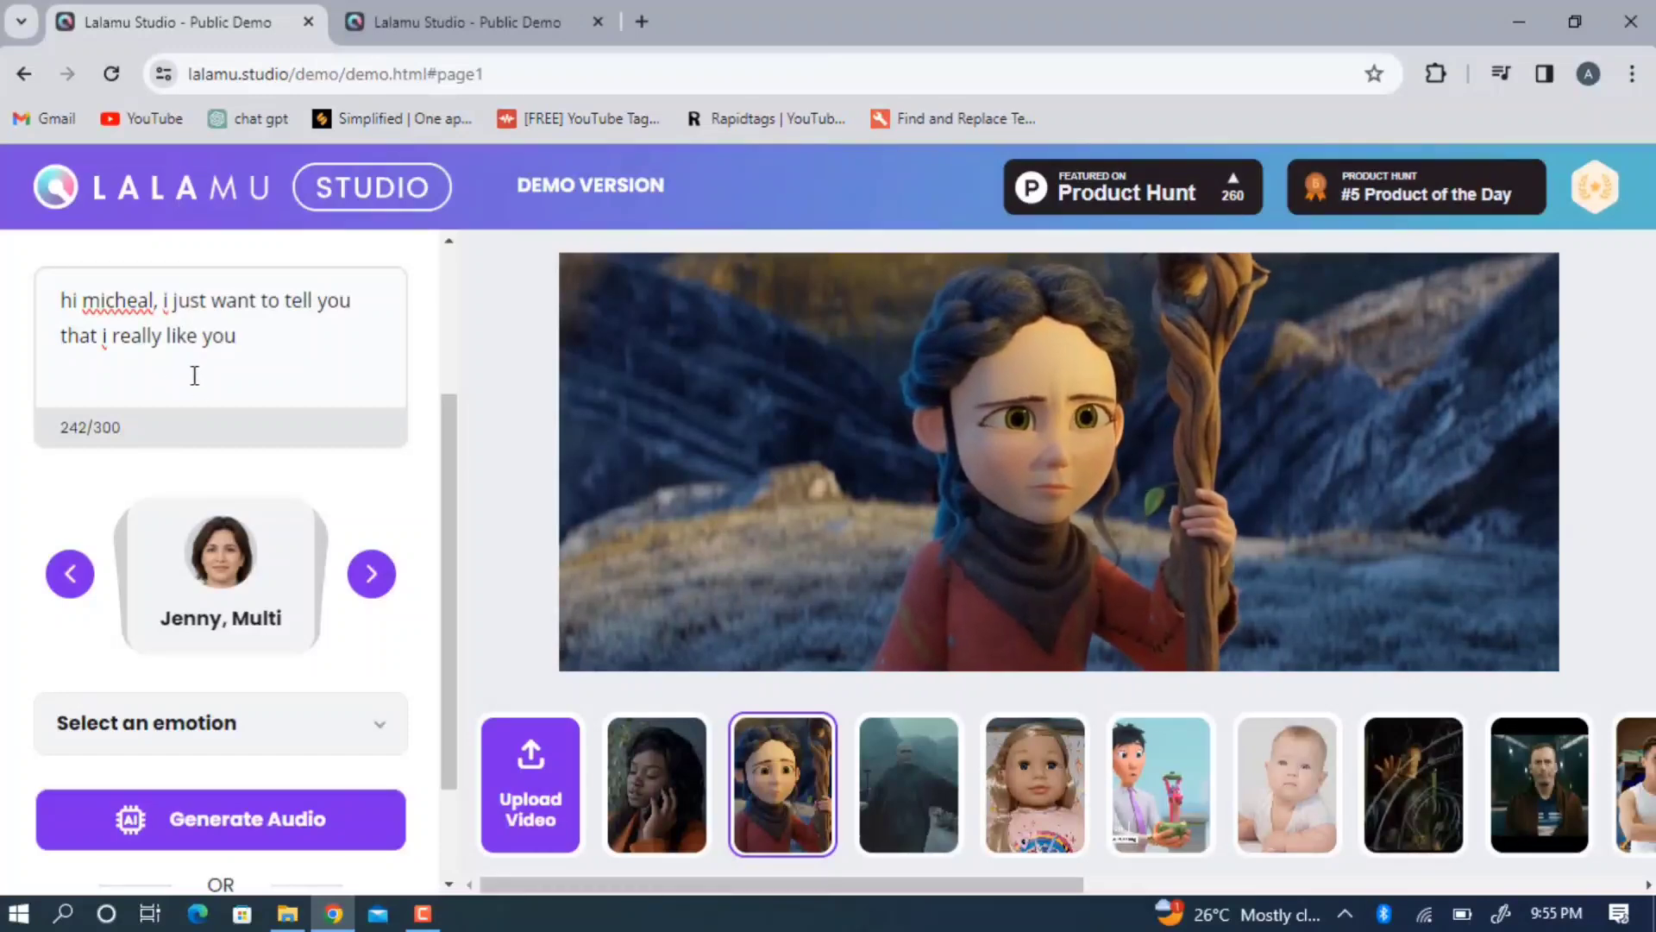
Step: In a new Chrome tab, search Google for ElevenLabs
left_click(642, 22)
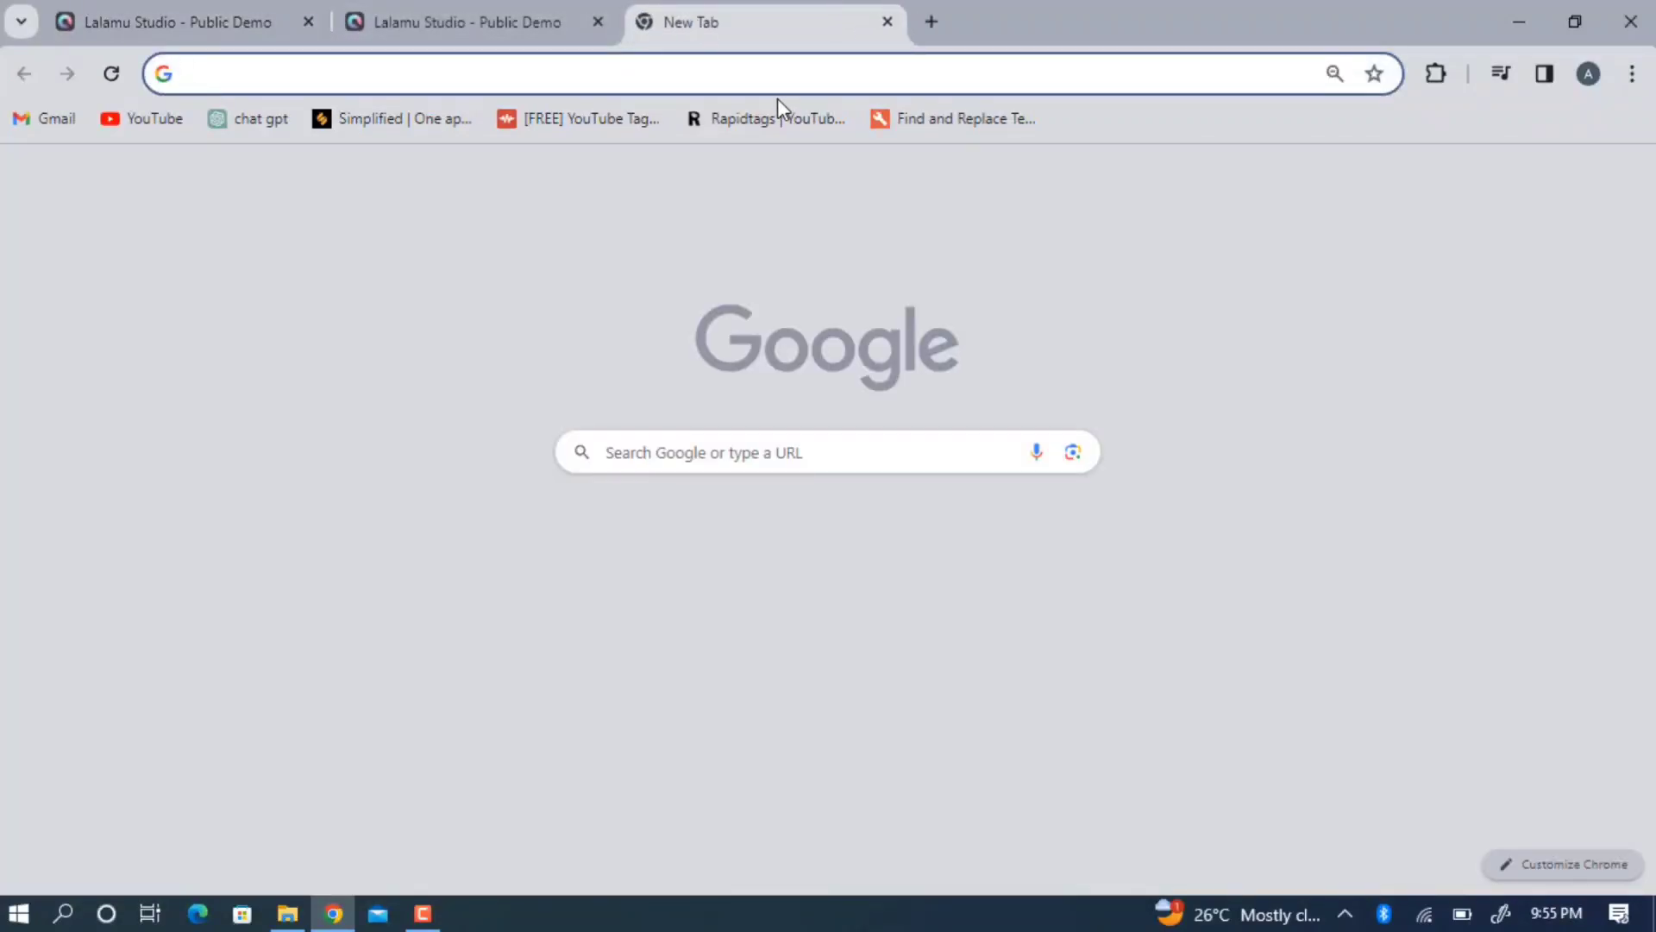
type("el")
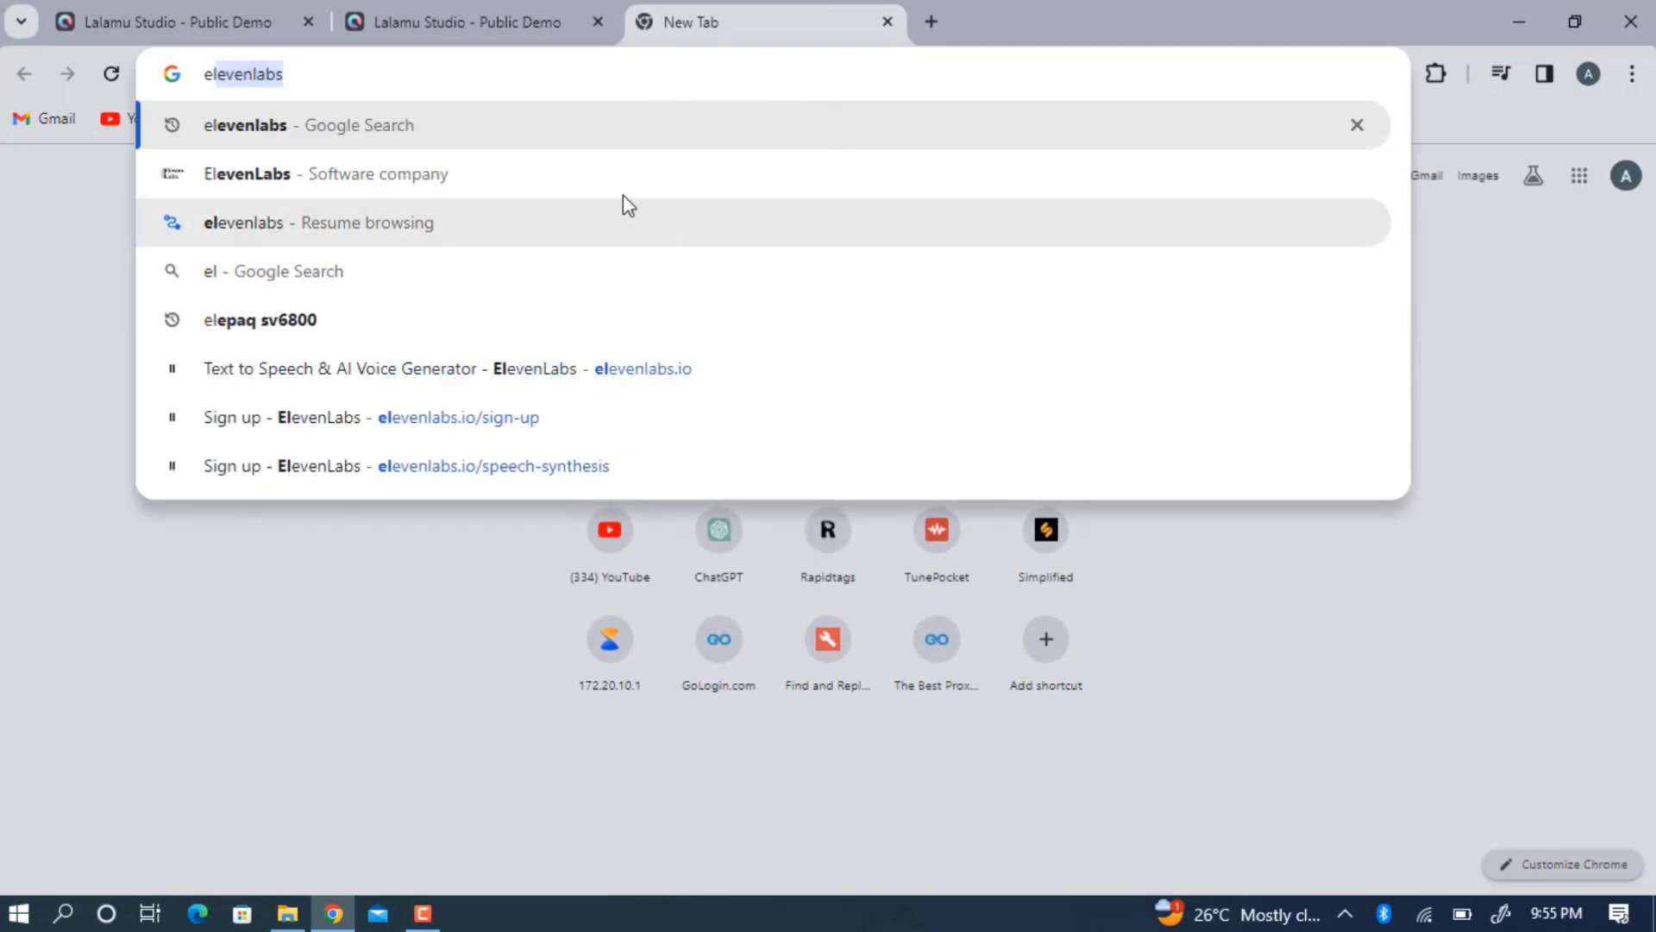
left_click(614, 176)
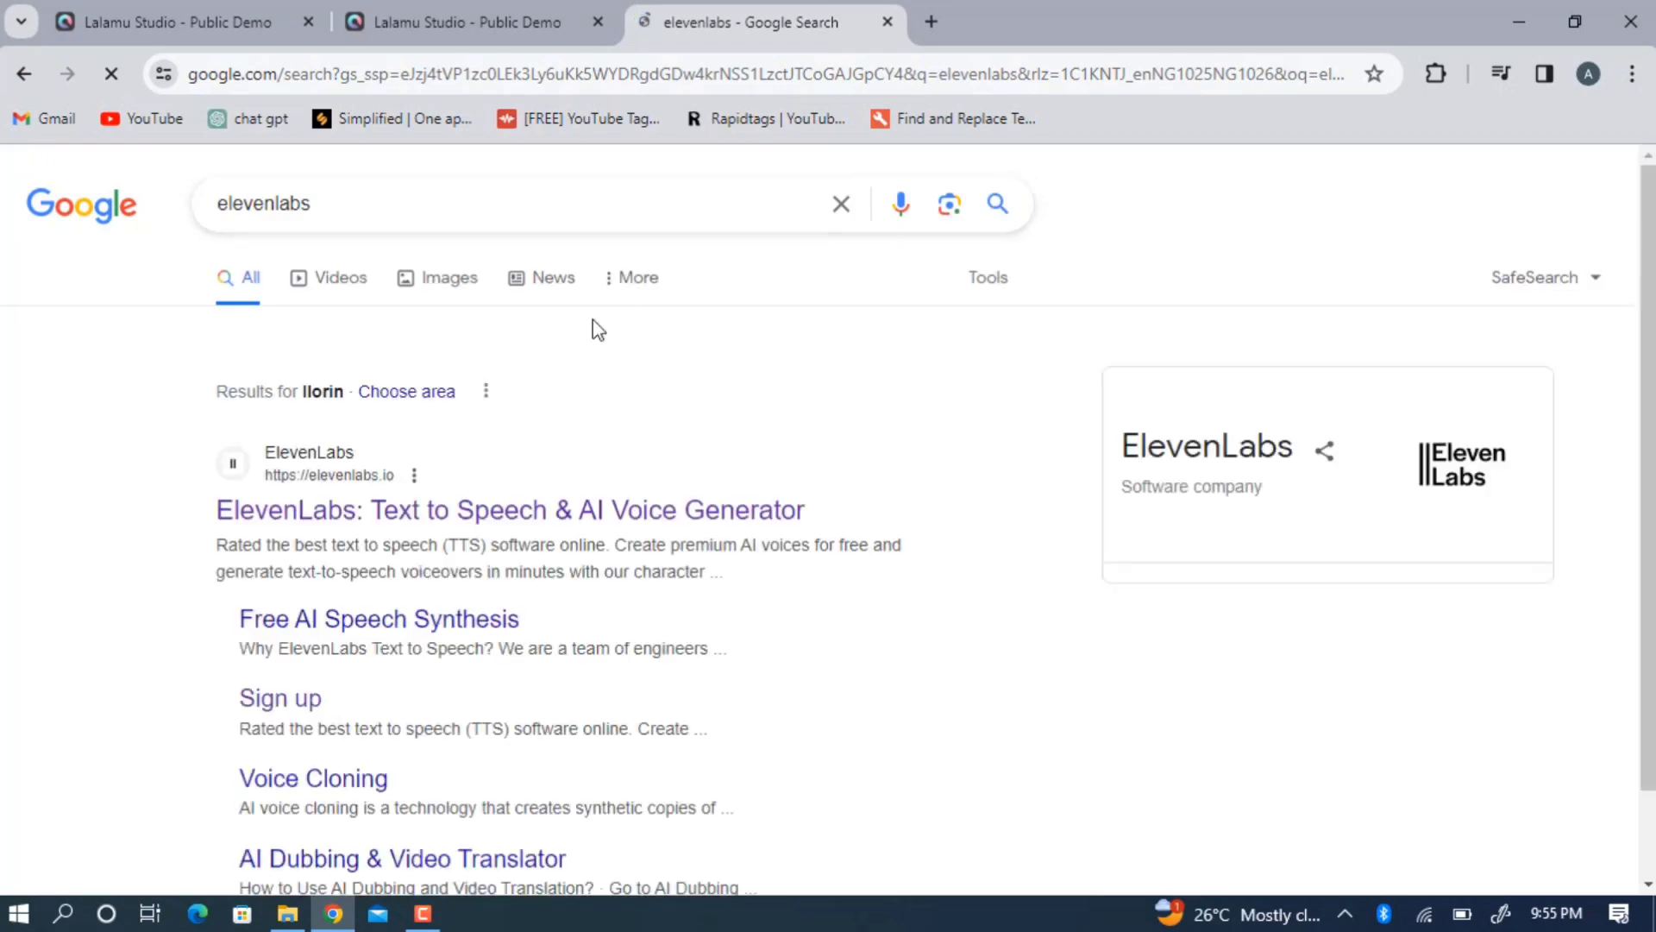
scroll(595, 359, "down", 1)
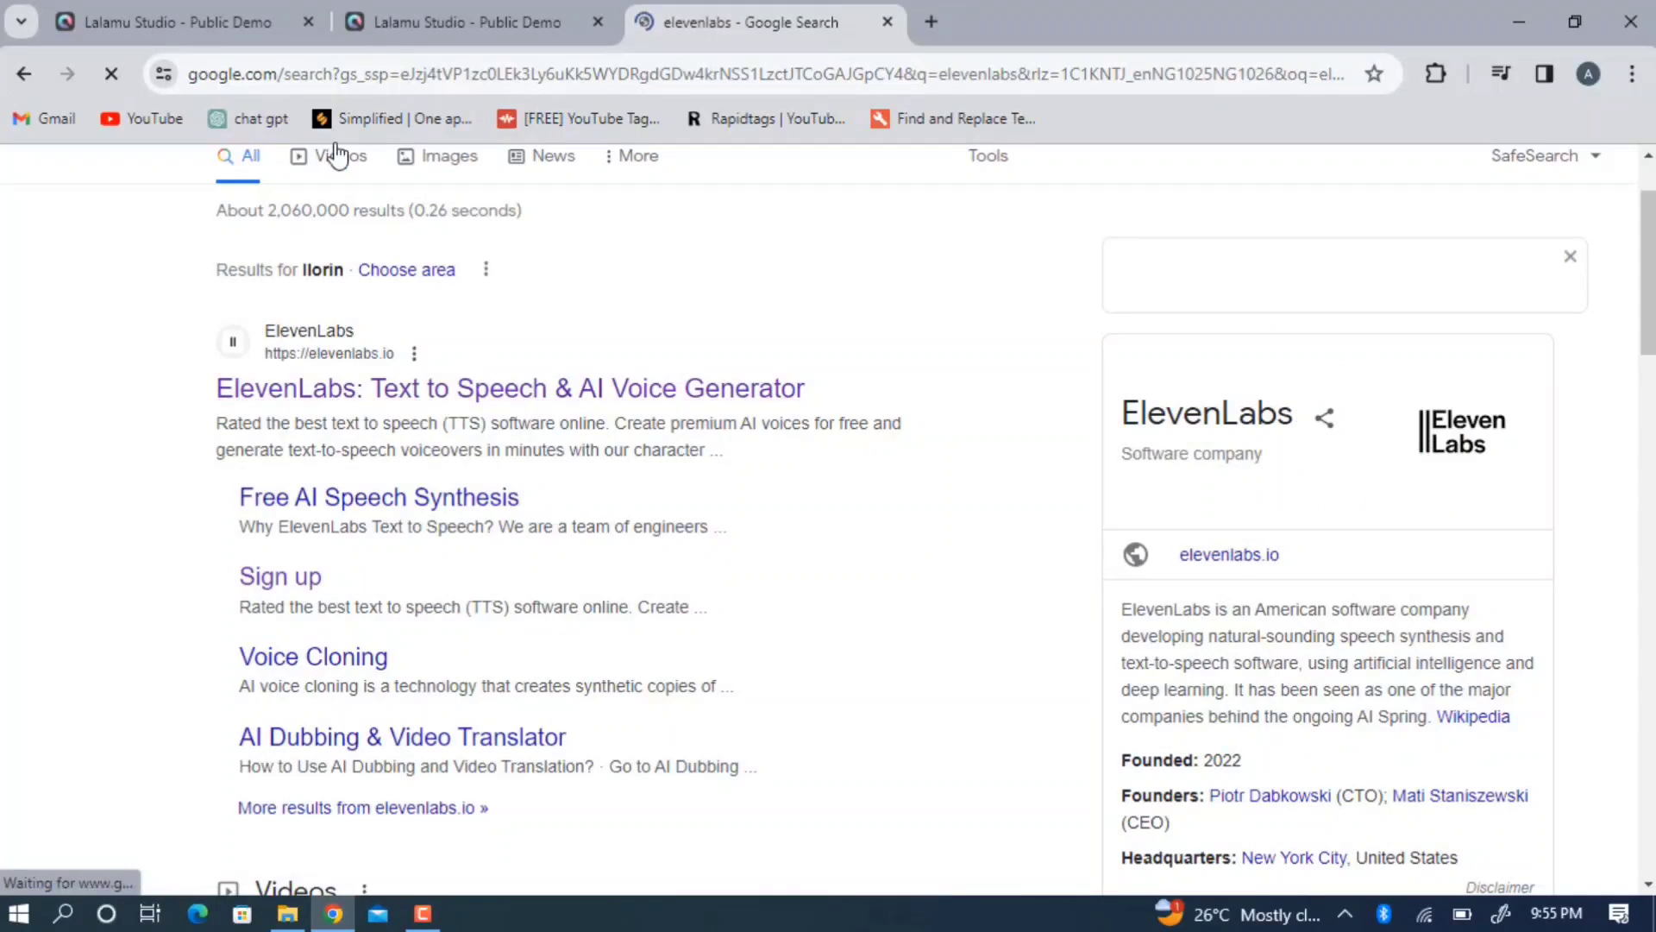
Step: Go from the ElevenLabs result to its free Speech Synthesis text-to-speech page
left_click(511, 399)
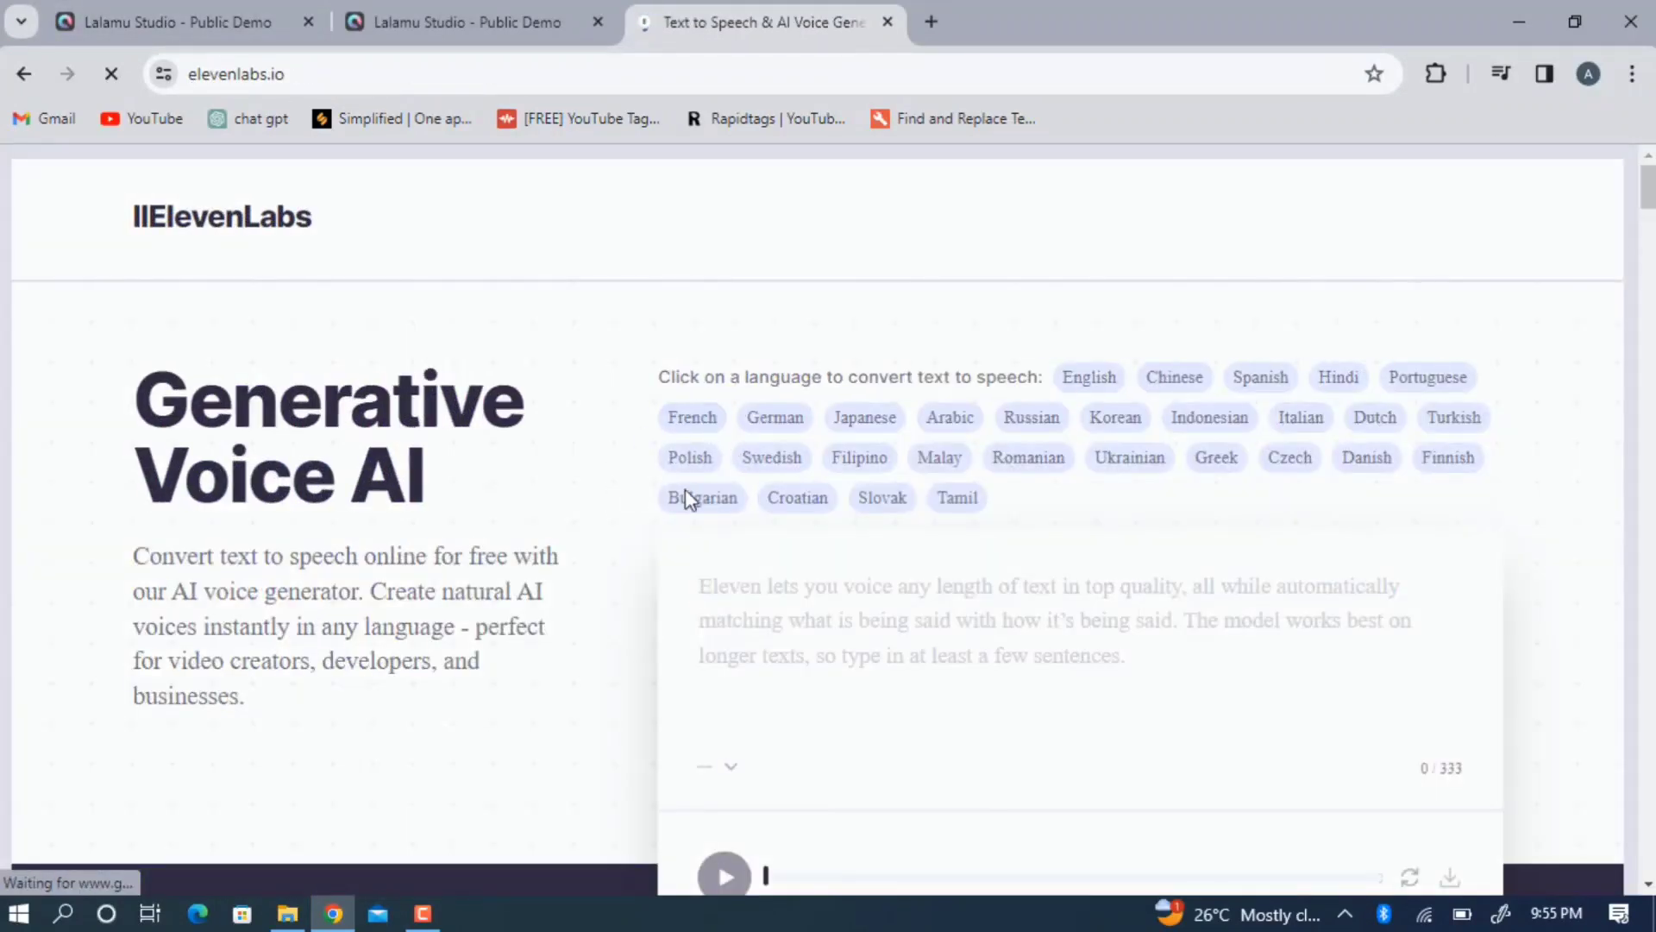
scroll(677, 549, "down", 3)
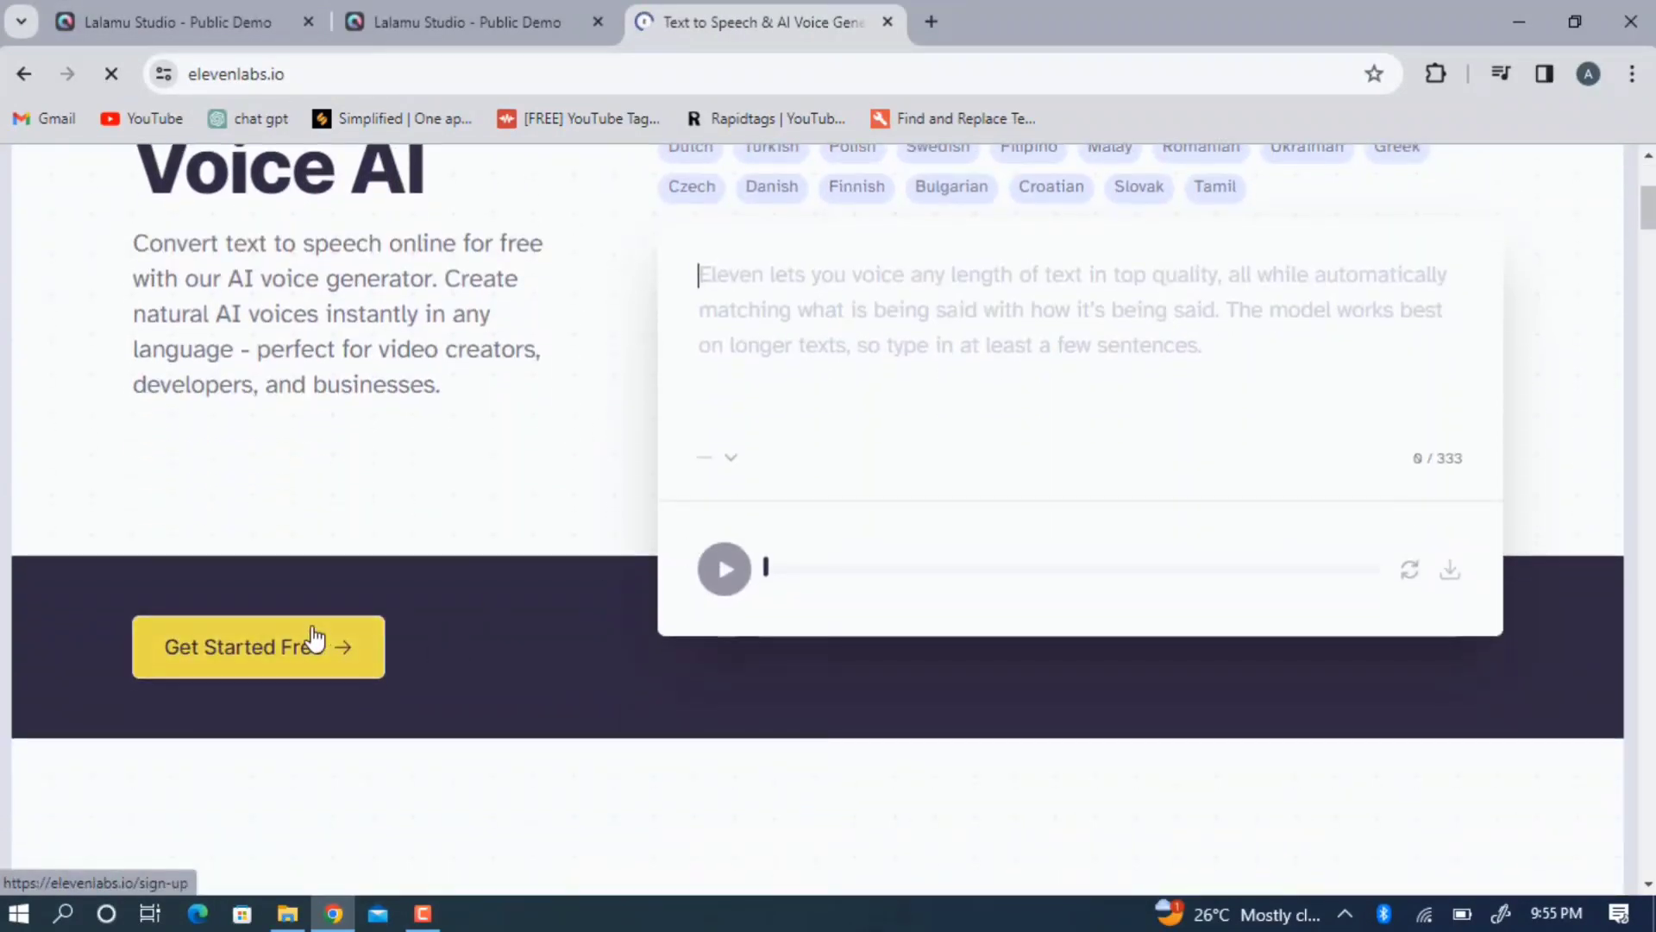
left_click(337, 651)
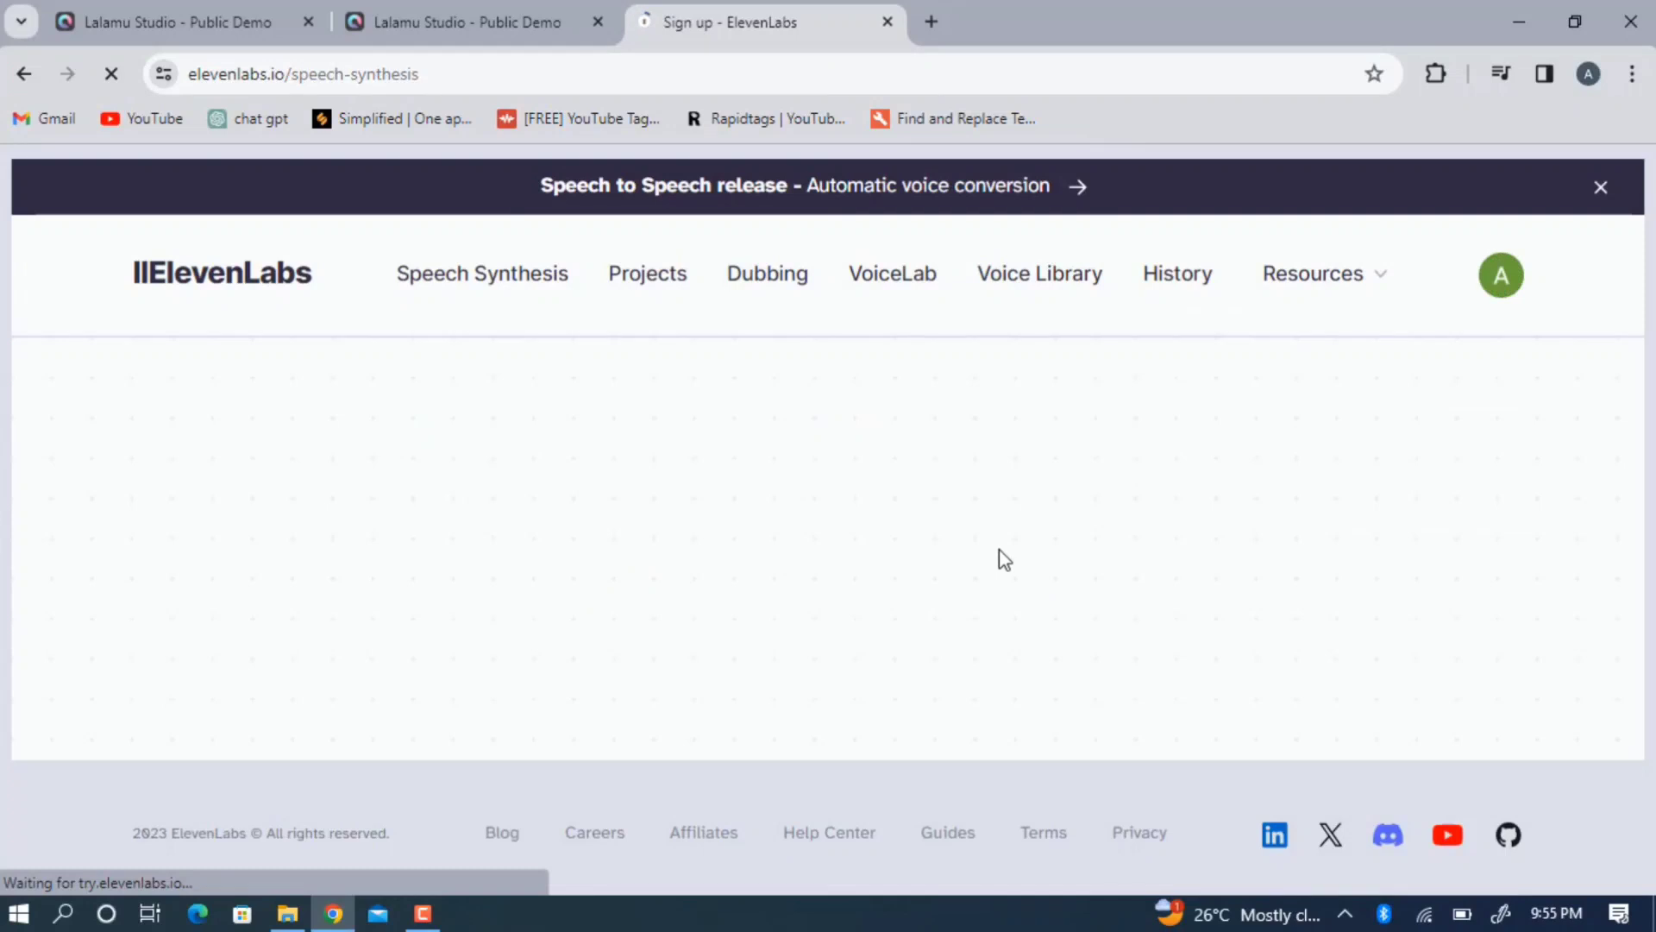
scroll(931, 542, "down", 8)
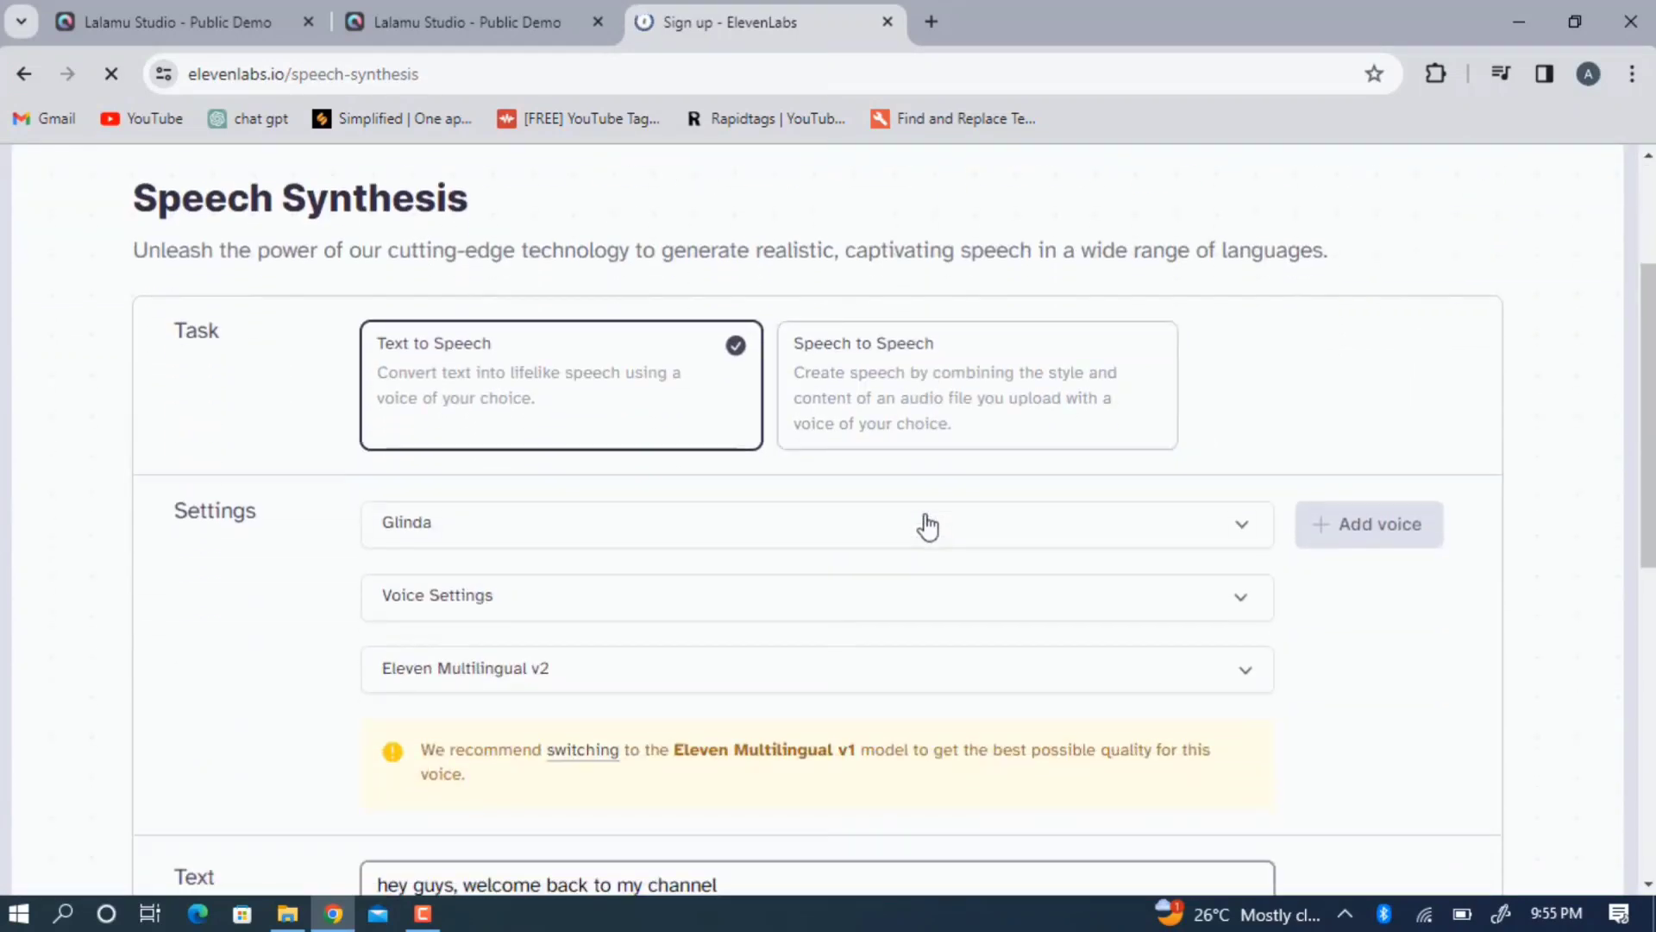
scroll(853, 521, "down", 3)
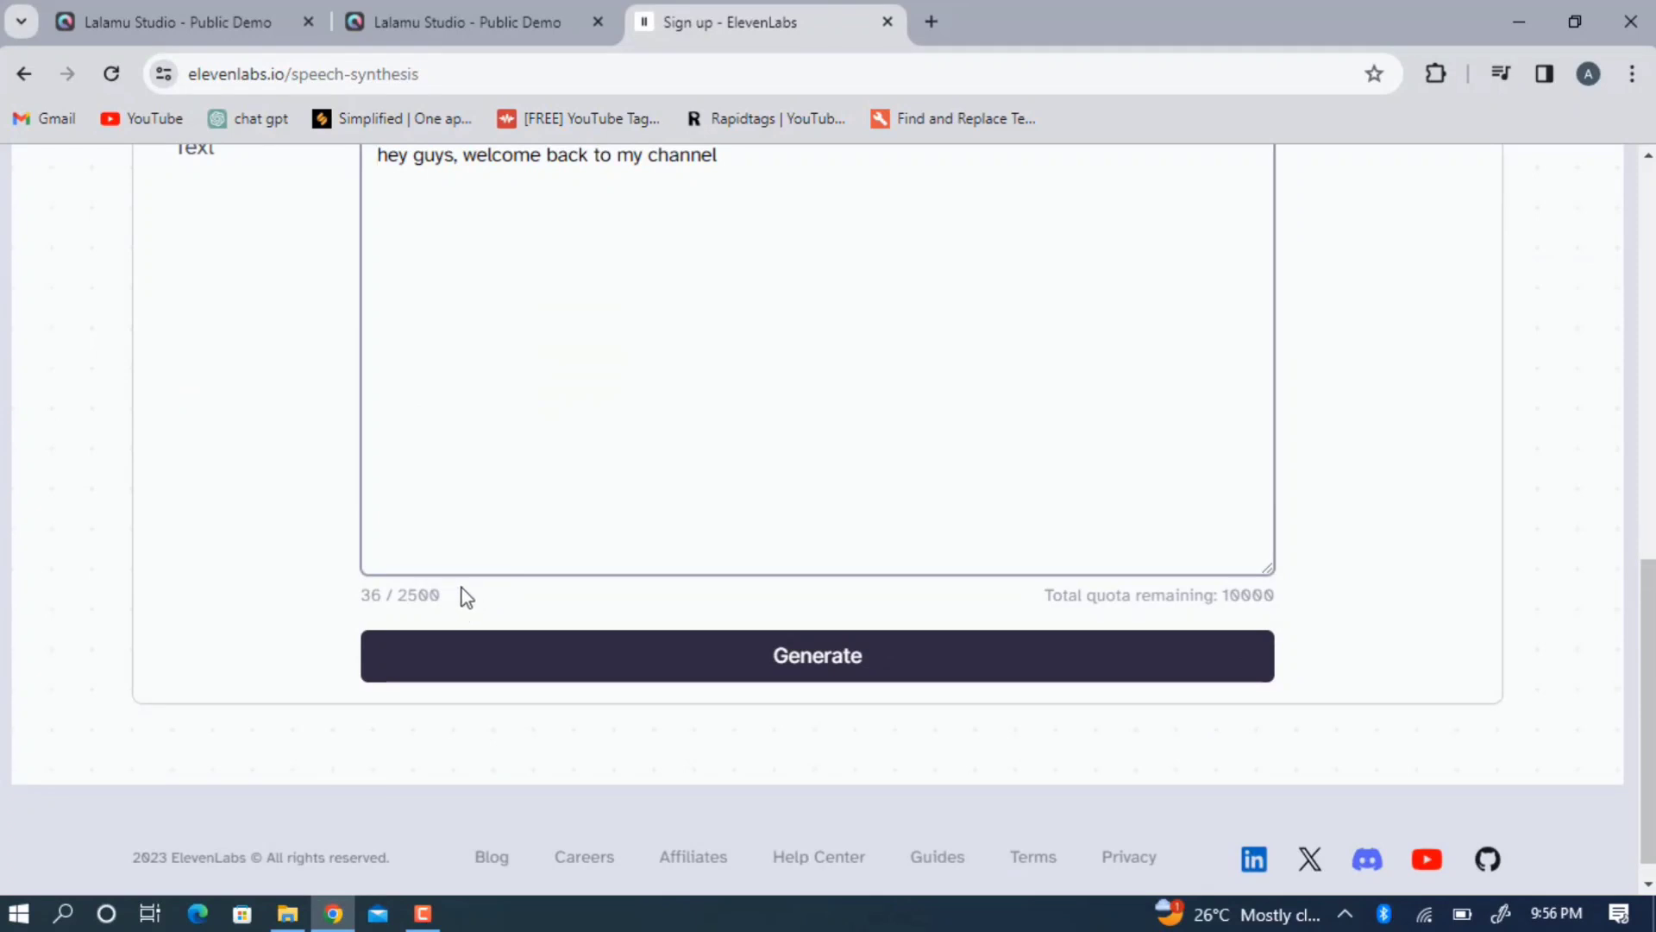
scroll(634, 571, "up", 7)
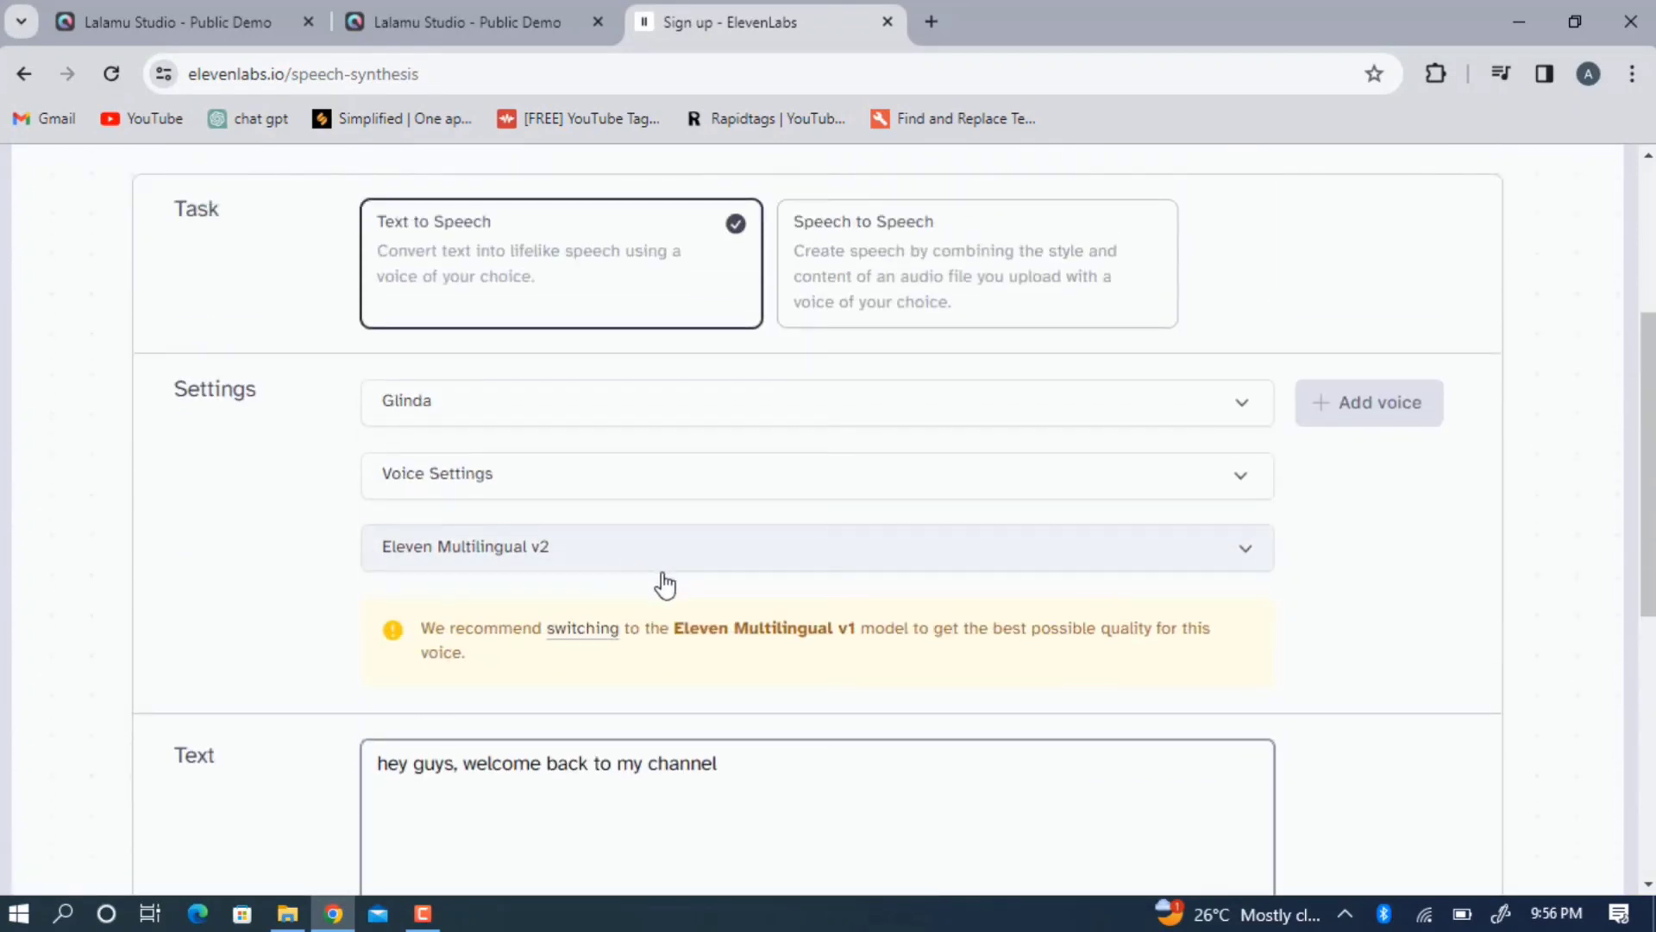
Step: Switch back to the Lalamu Studio tab and review the script and voice panel
left_click(173, 19)
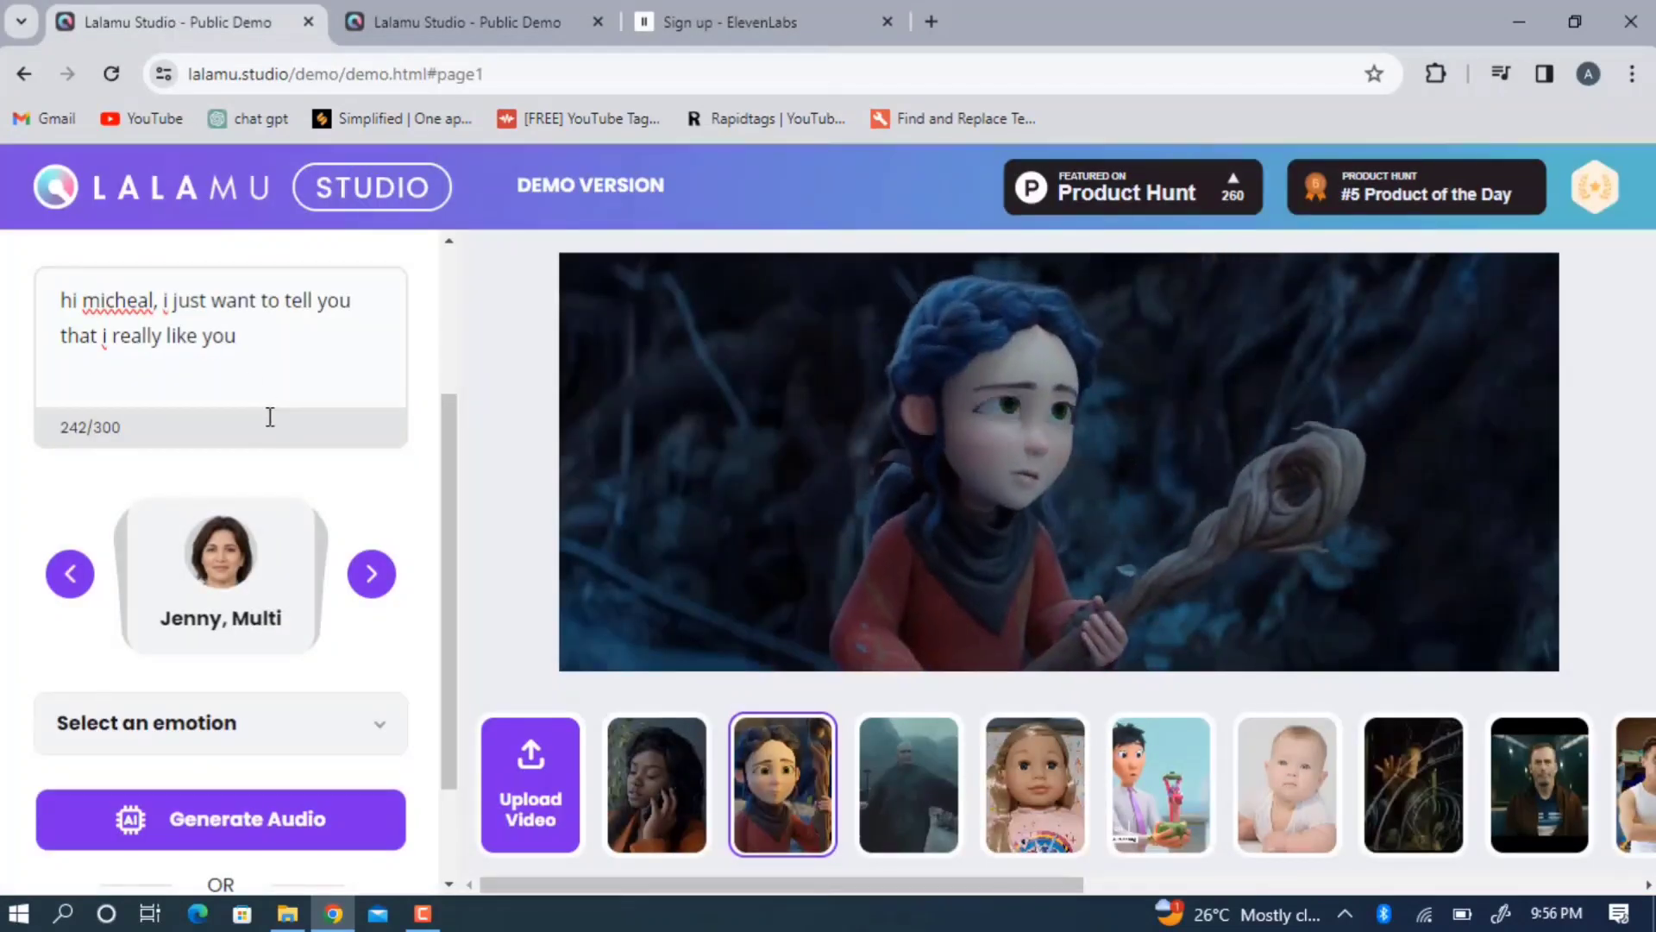
scroll(268, 413, "down", 1)
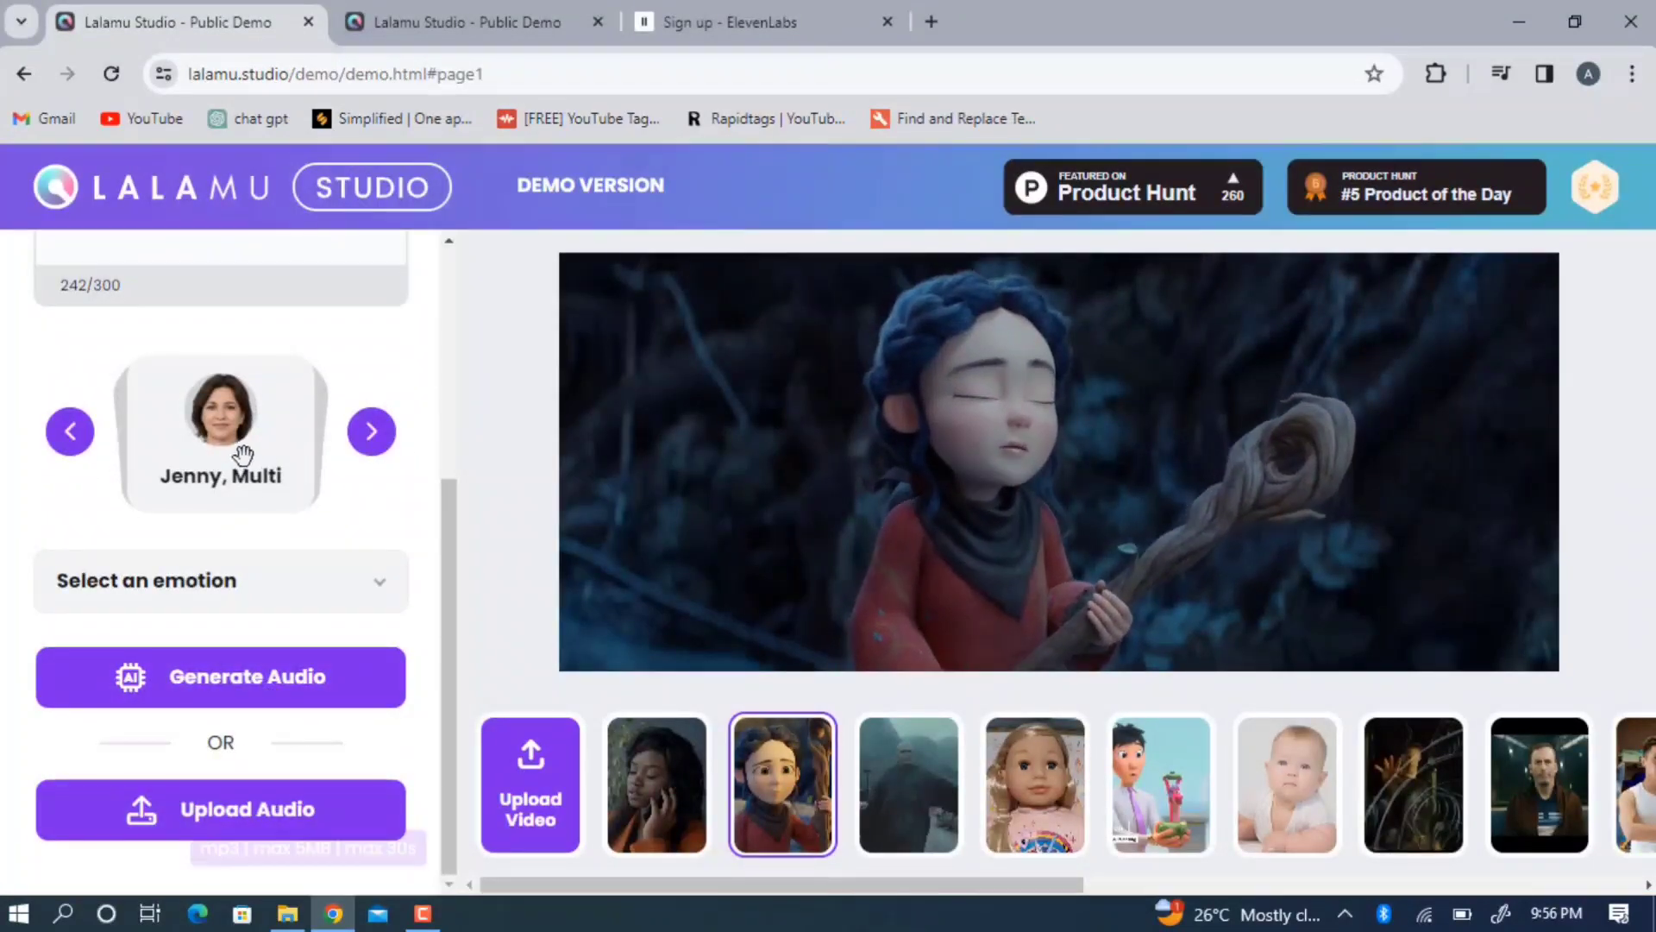
scroll(263, 500, "up", 4)
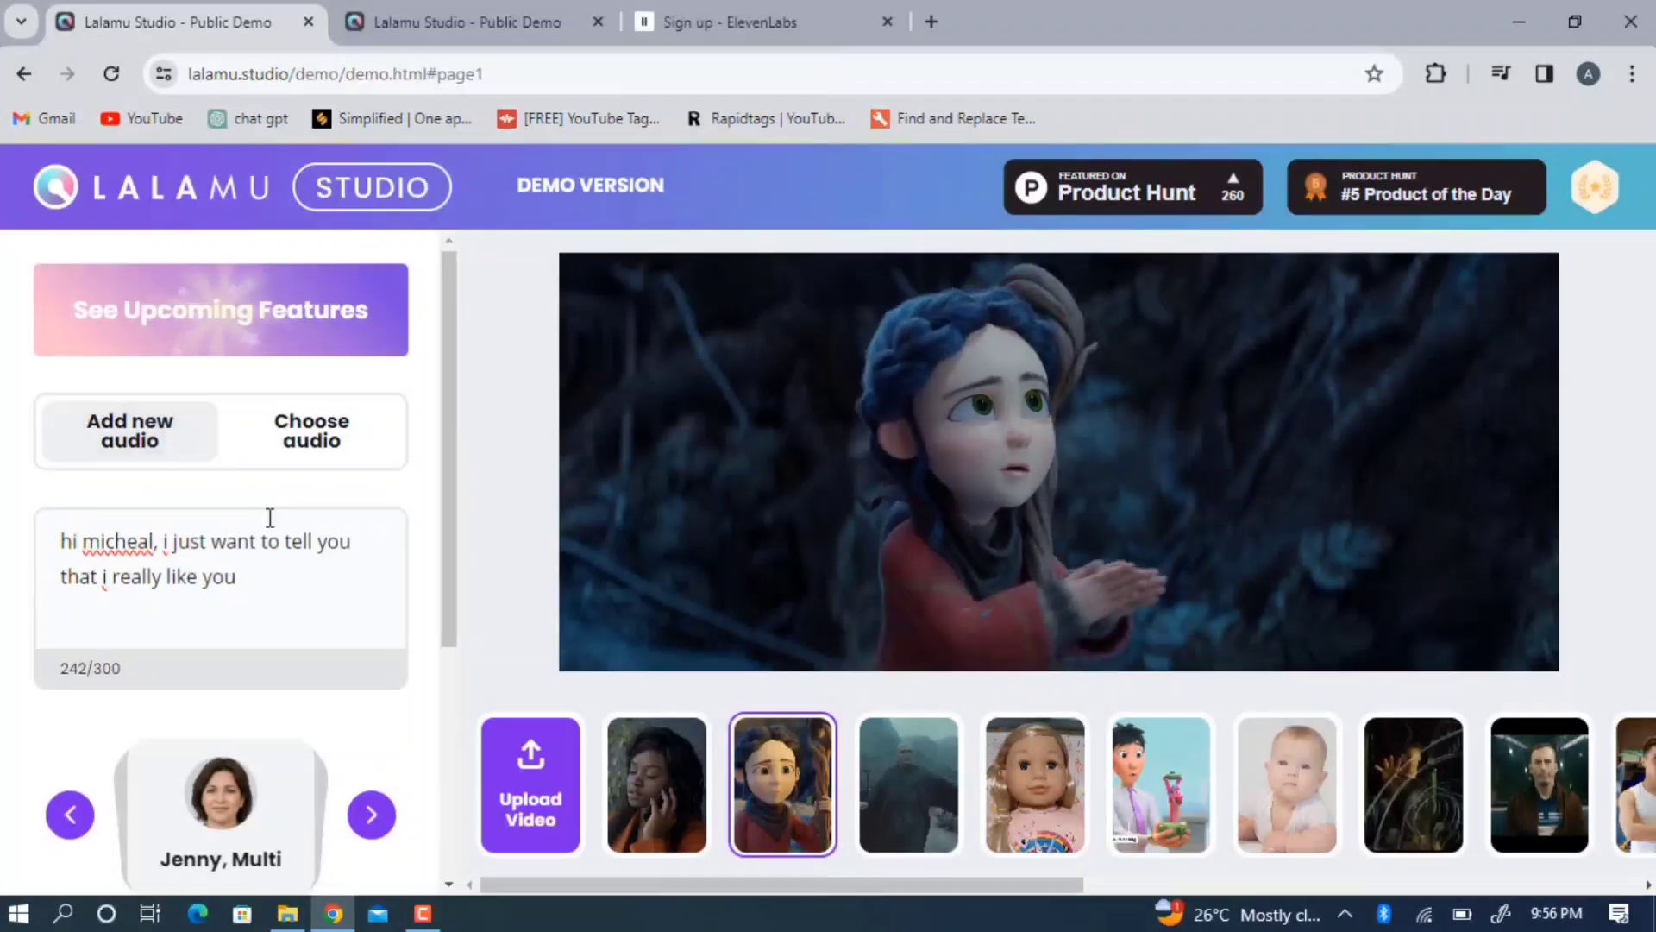
scroll(267, 515, "down", 4)
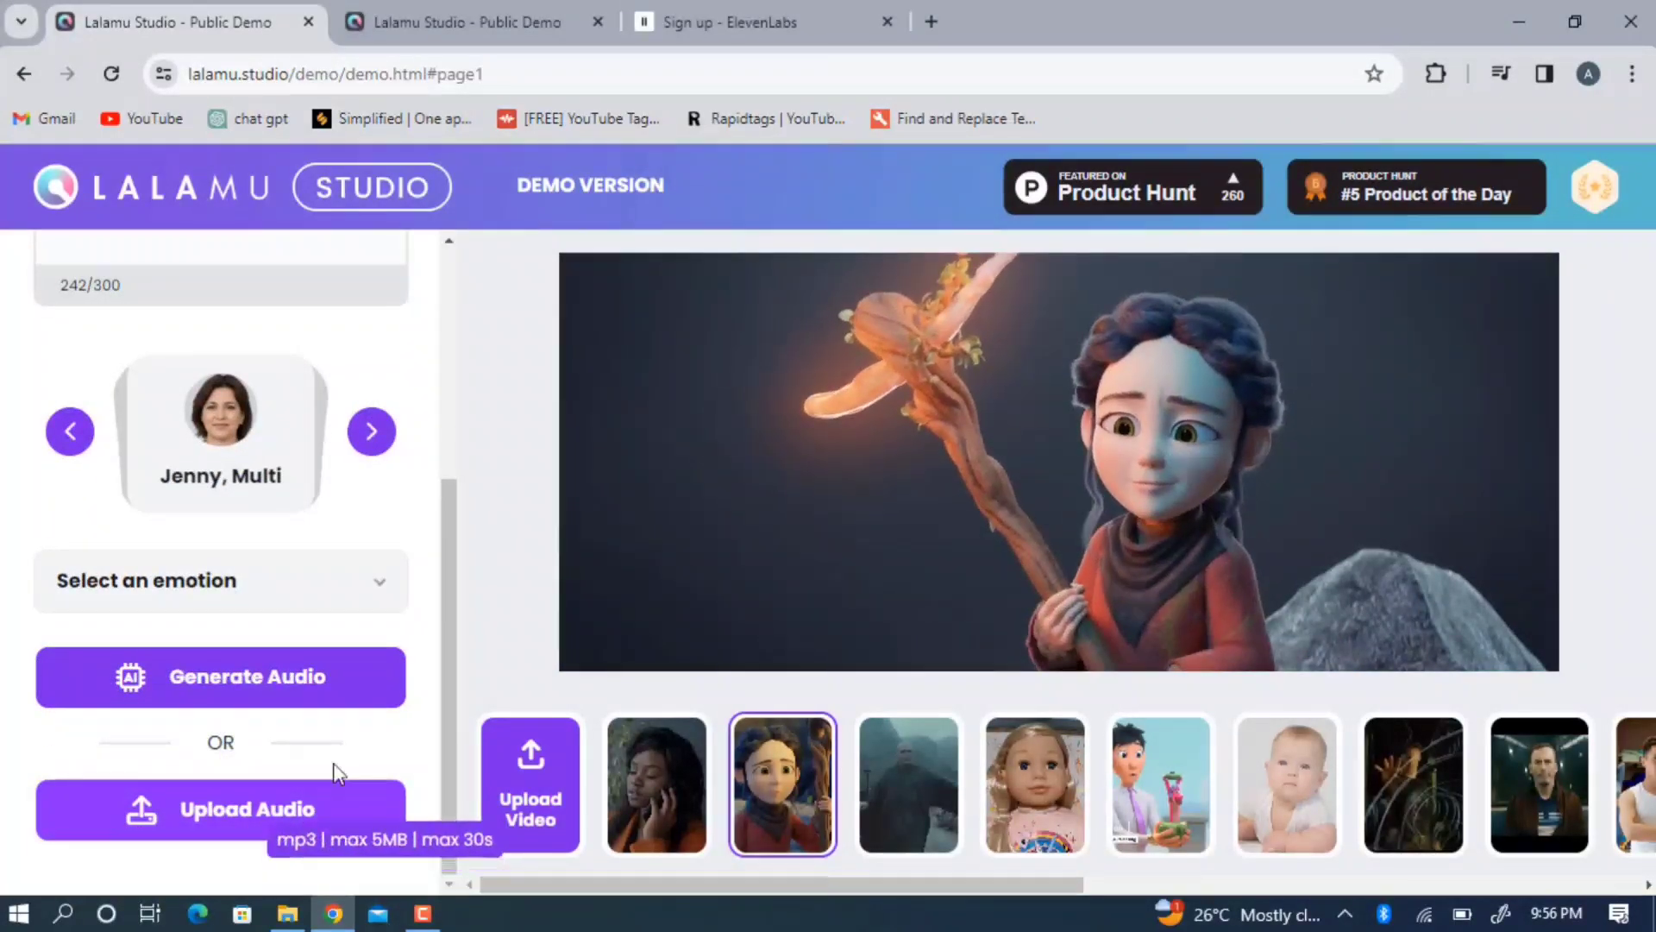
scroll(341, 638, "up", 4)
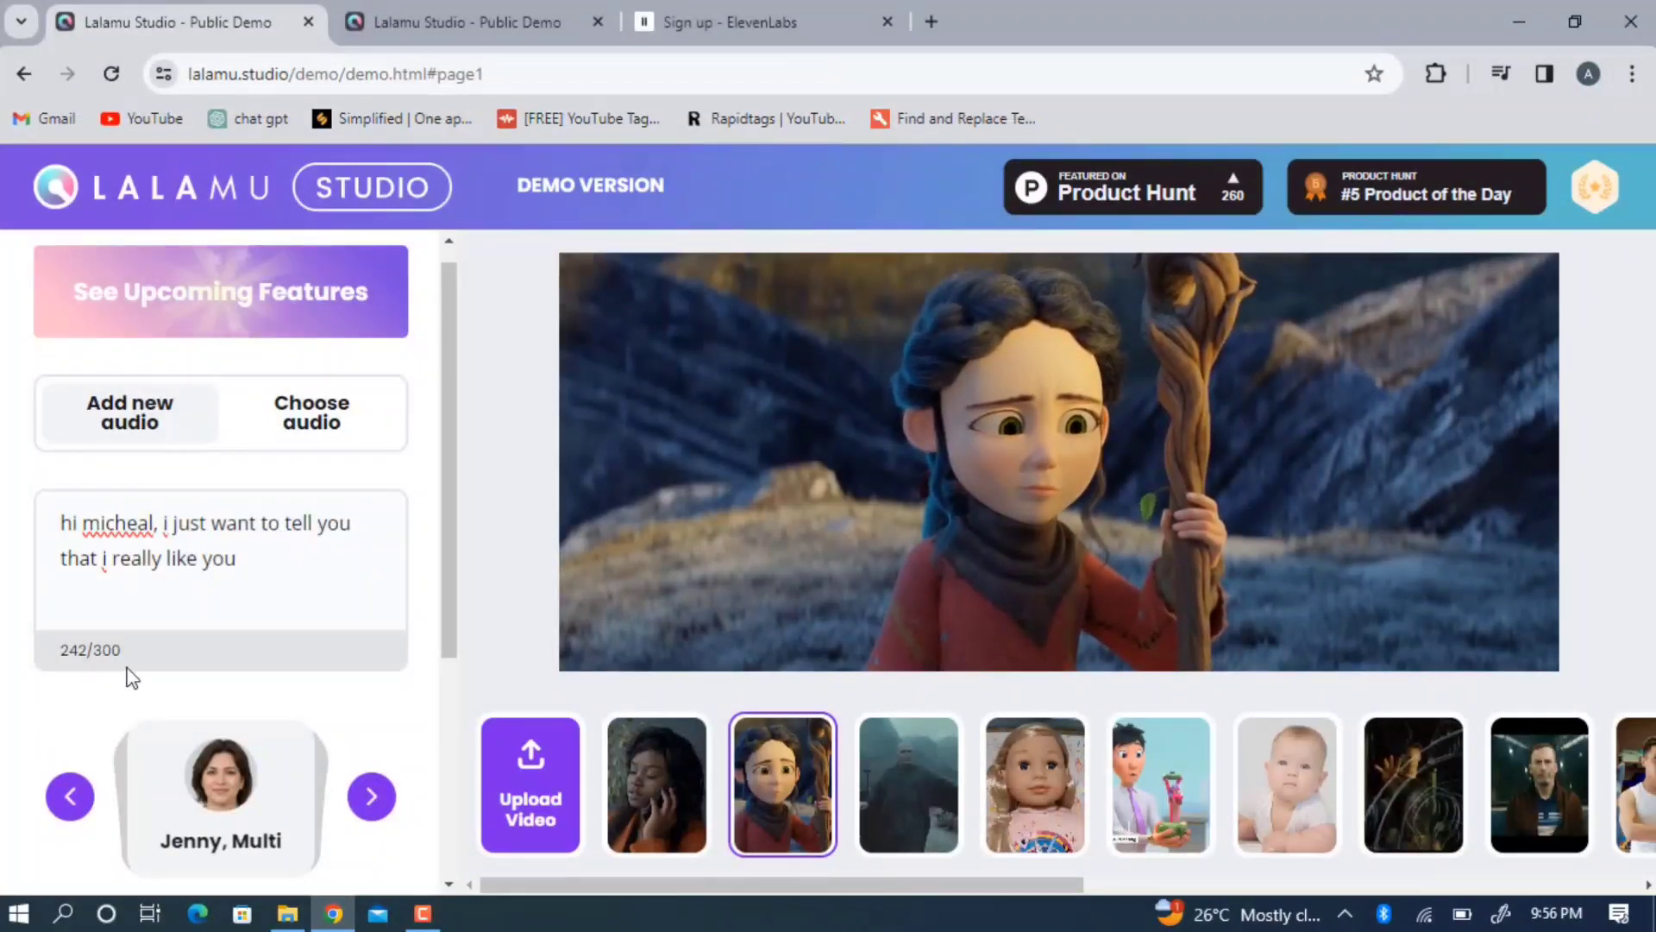
Step: Glance at the ElevenLabs speech page again, then return to Lalamu Studio
left_click(781, 21)
scroll(647, 643, "down", 5)
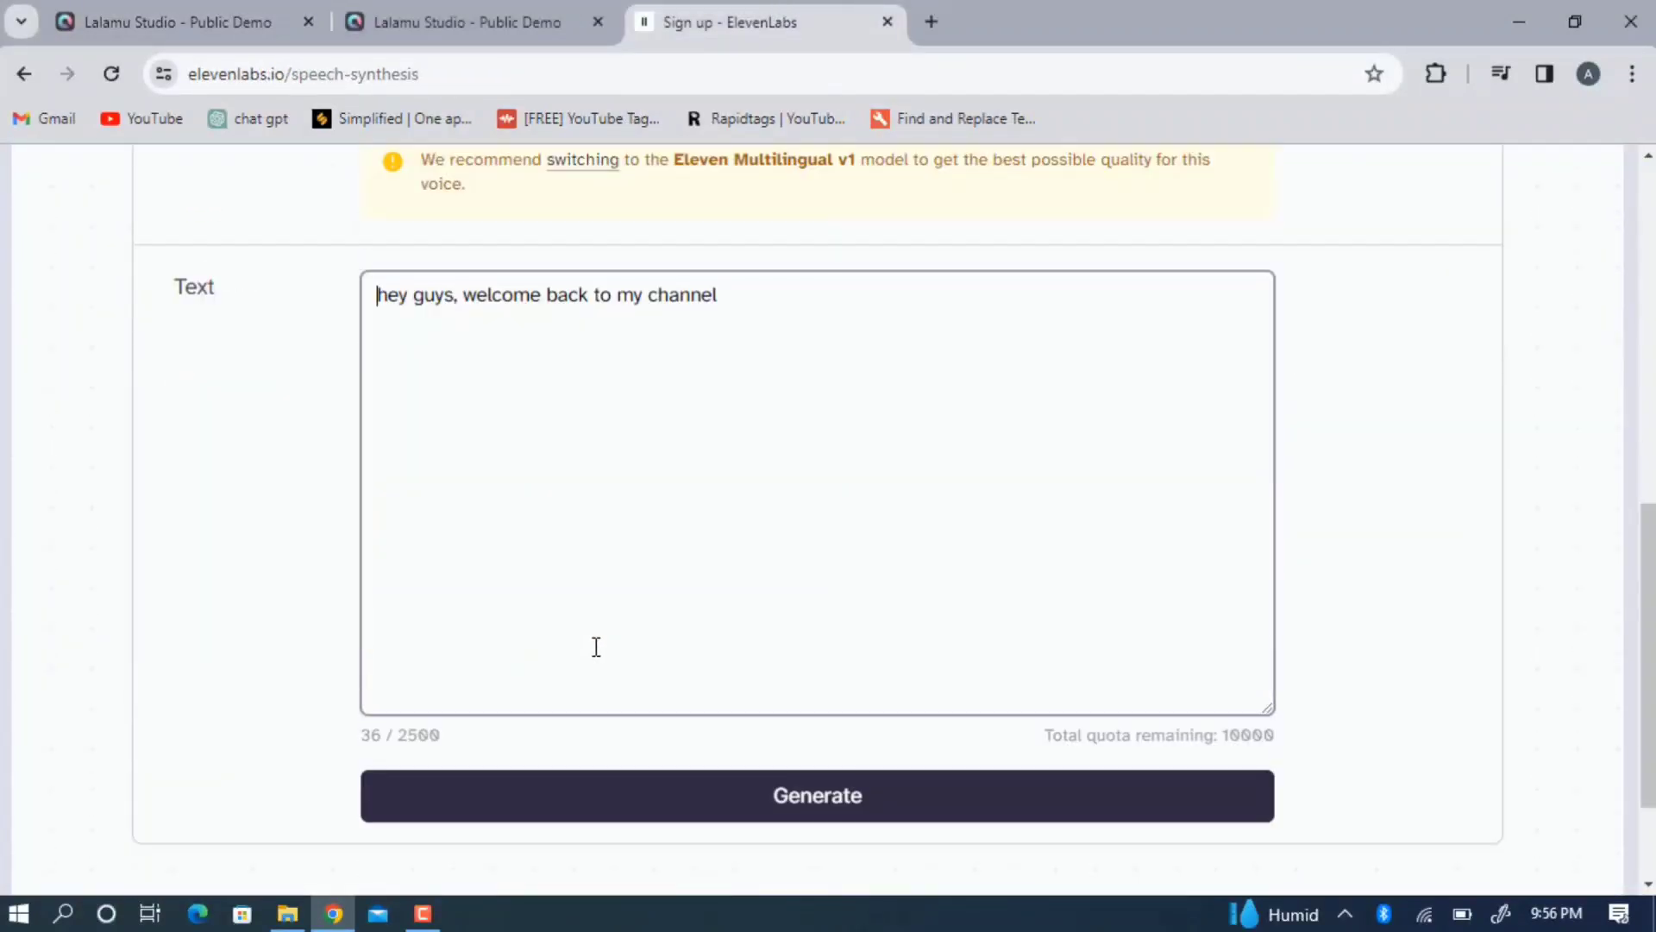
left_click(172, 21)
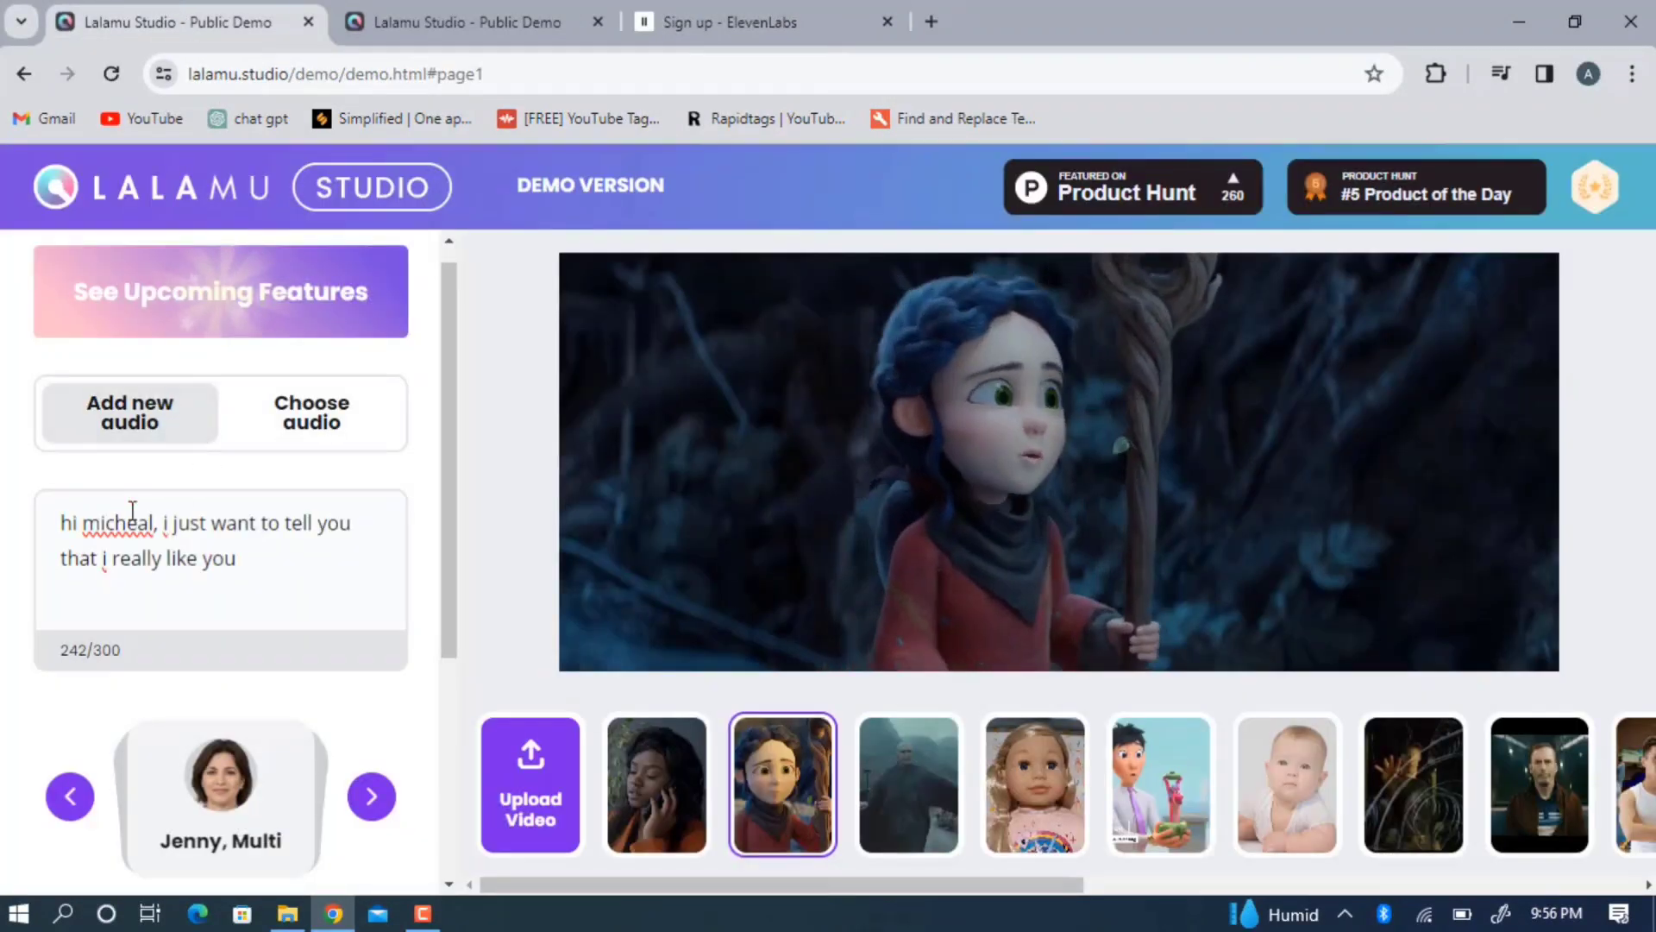
scroll(259, 625, "down", 2)
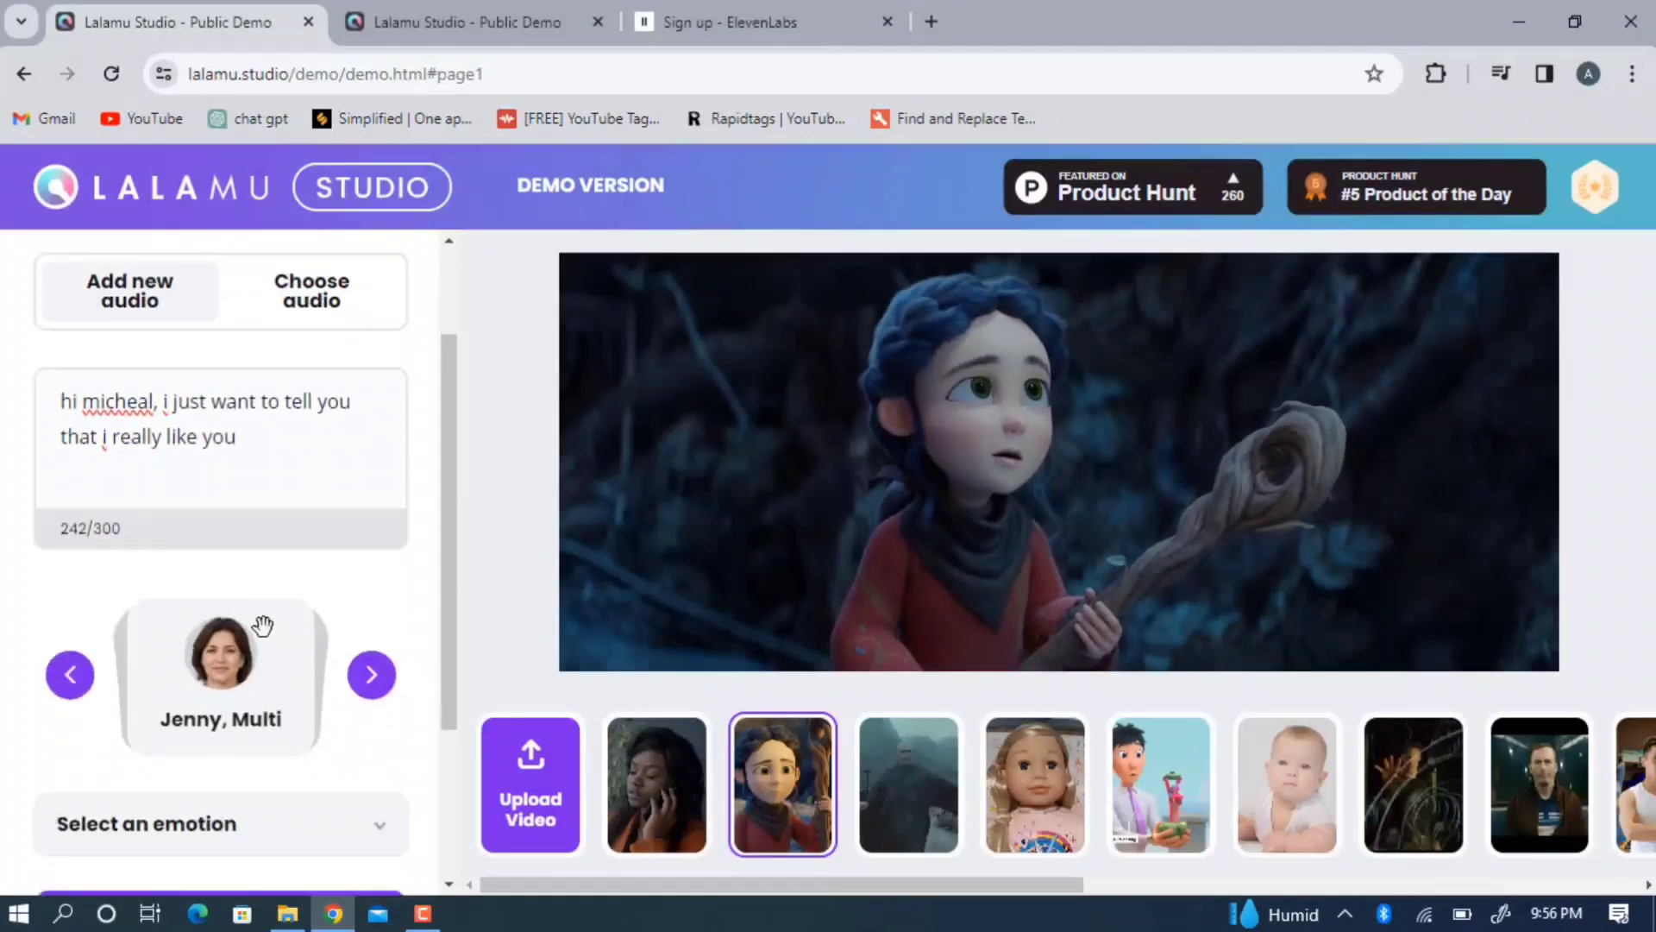
Step: Switch the voice to Nancy, EN and set its emotion to Friendly
left_click(369, 682)
left_click(382, 683)
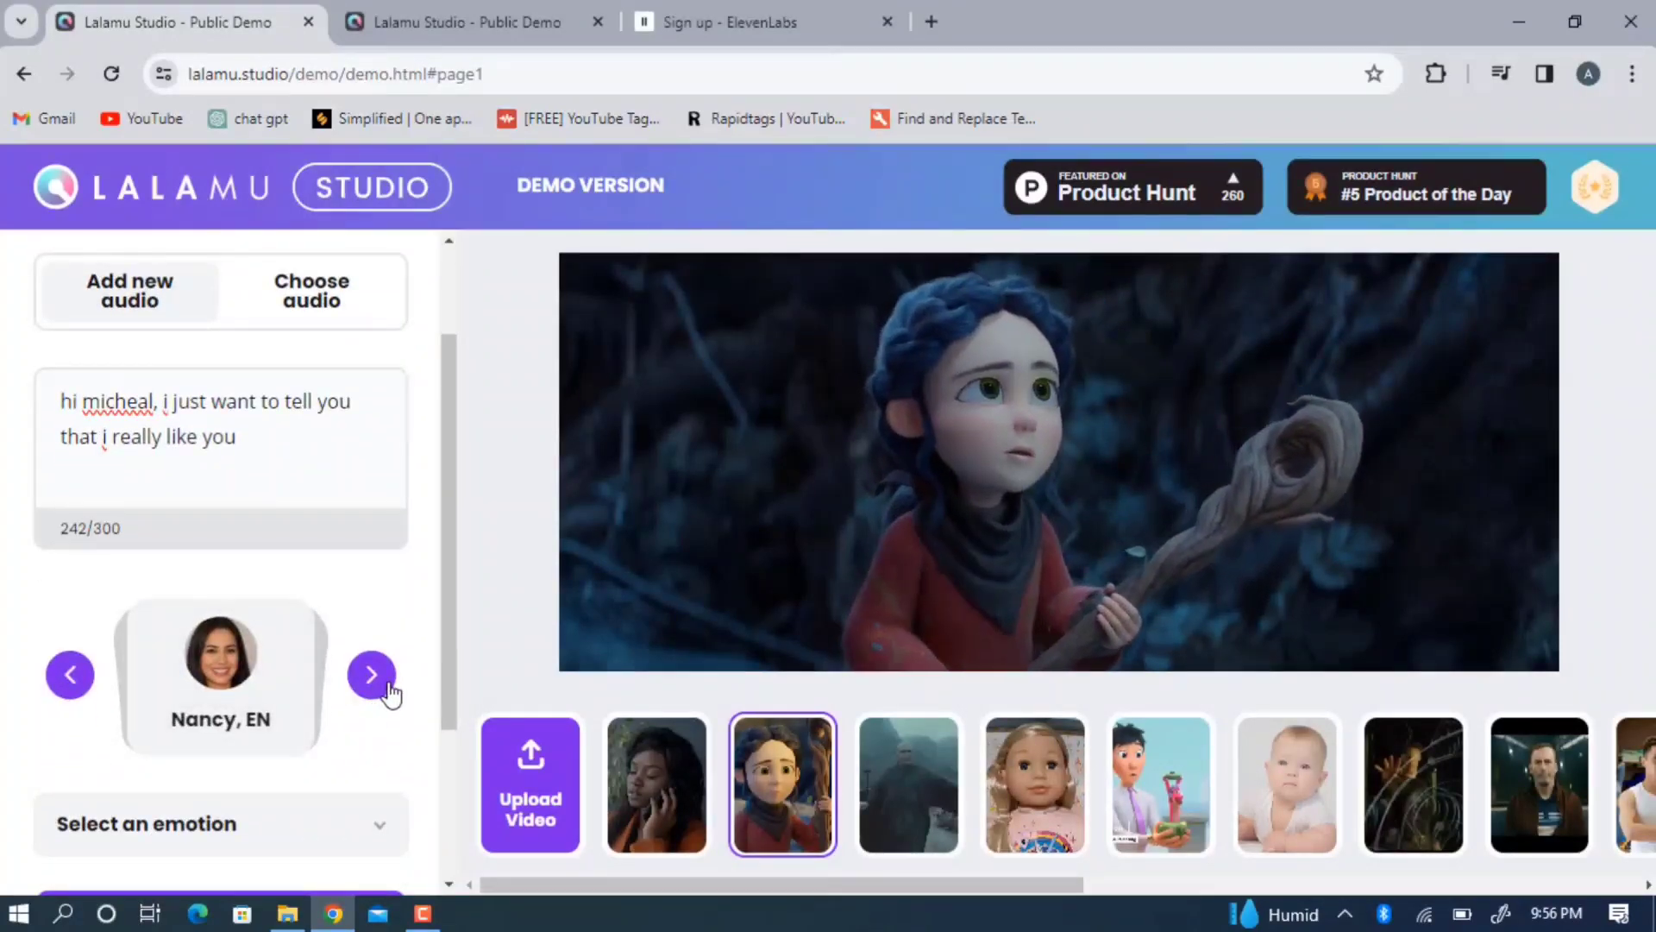
scroll(328, 626, "down", 3)
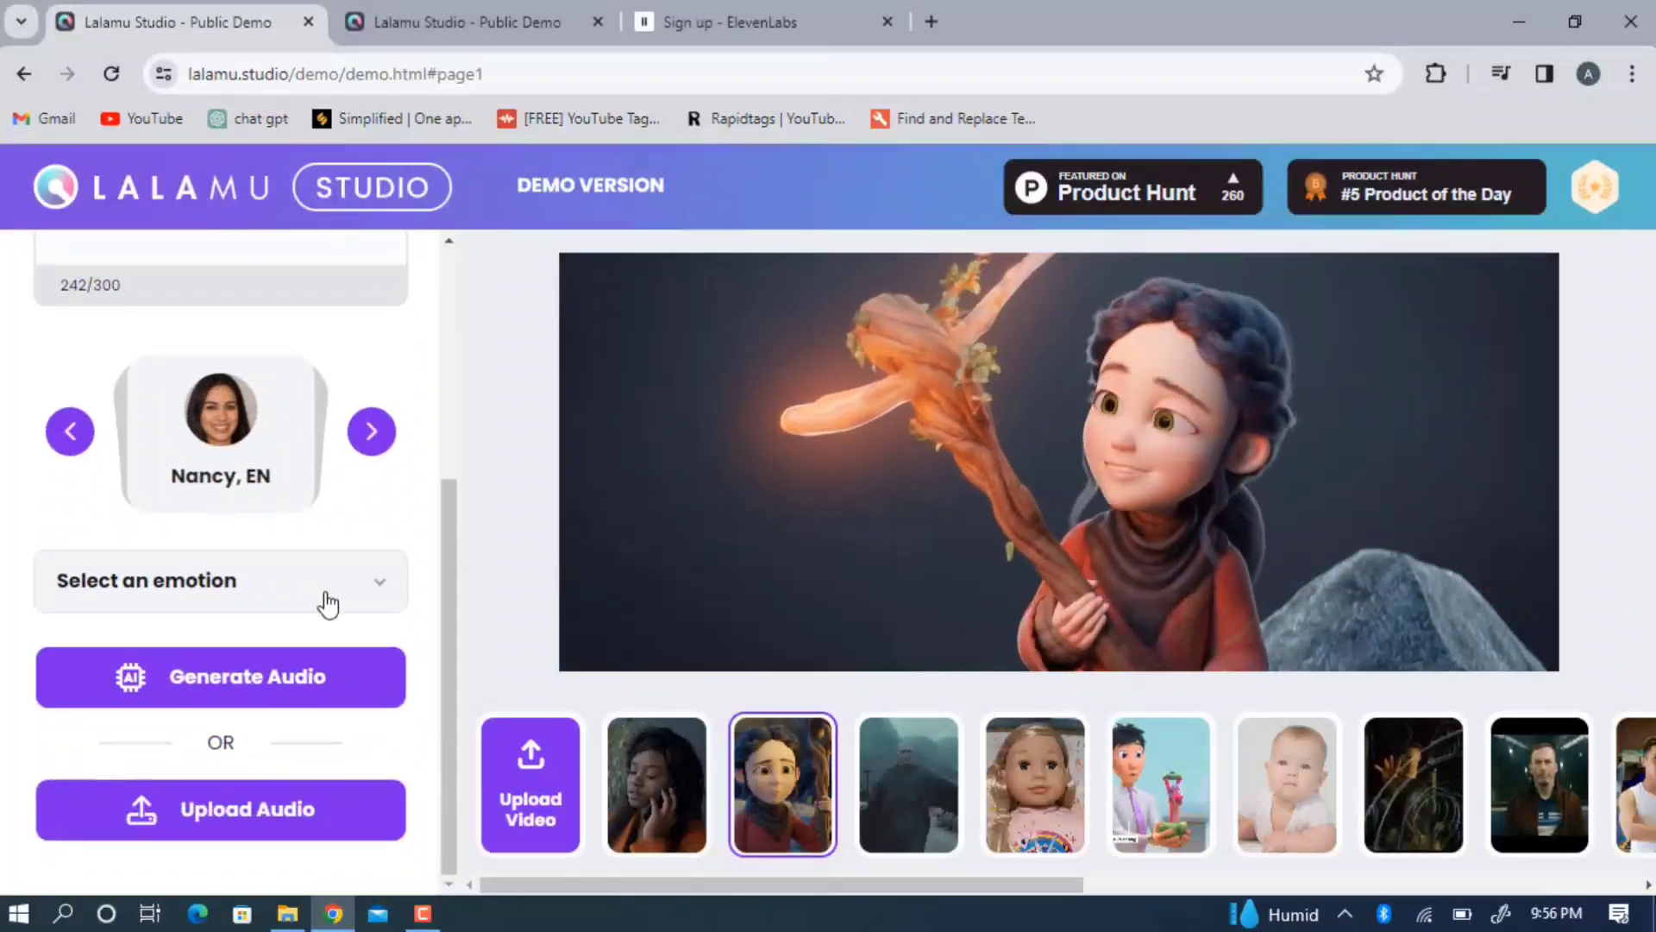
left_click(322, 591)
scroll(274, 703, "down", 2)
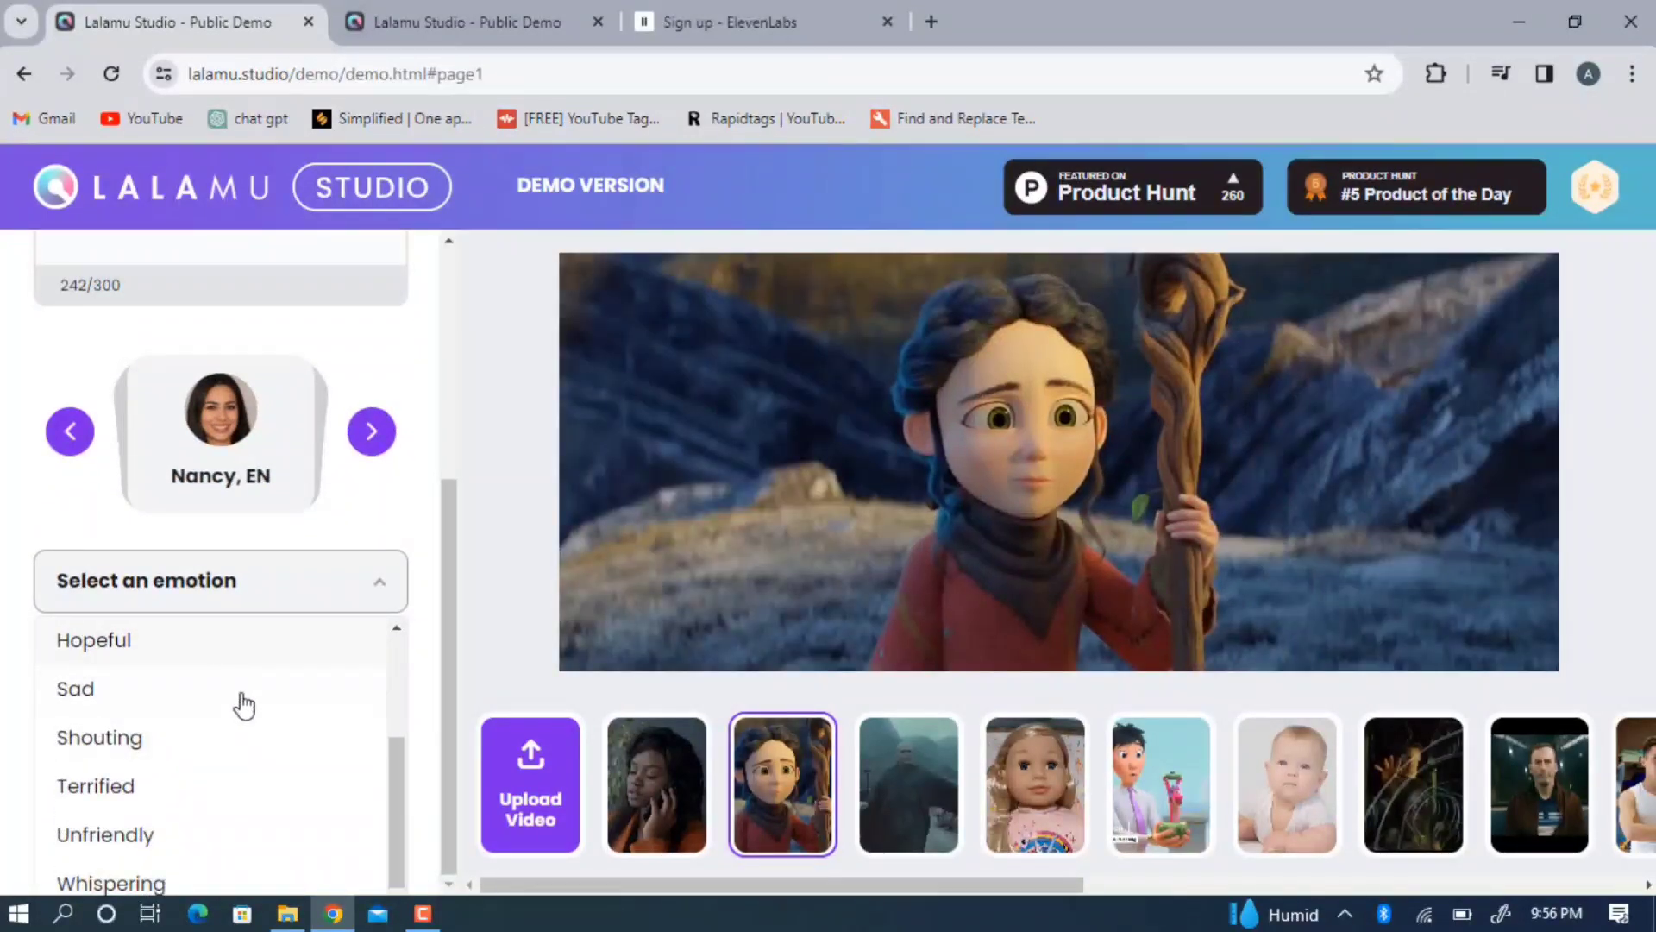
scroll(216, 758, "up", 2)
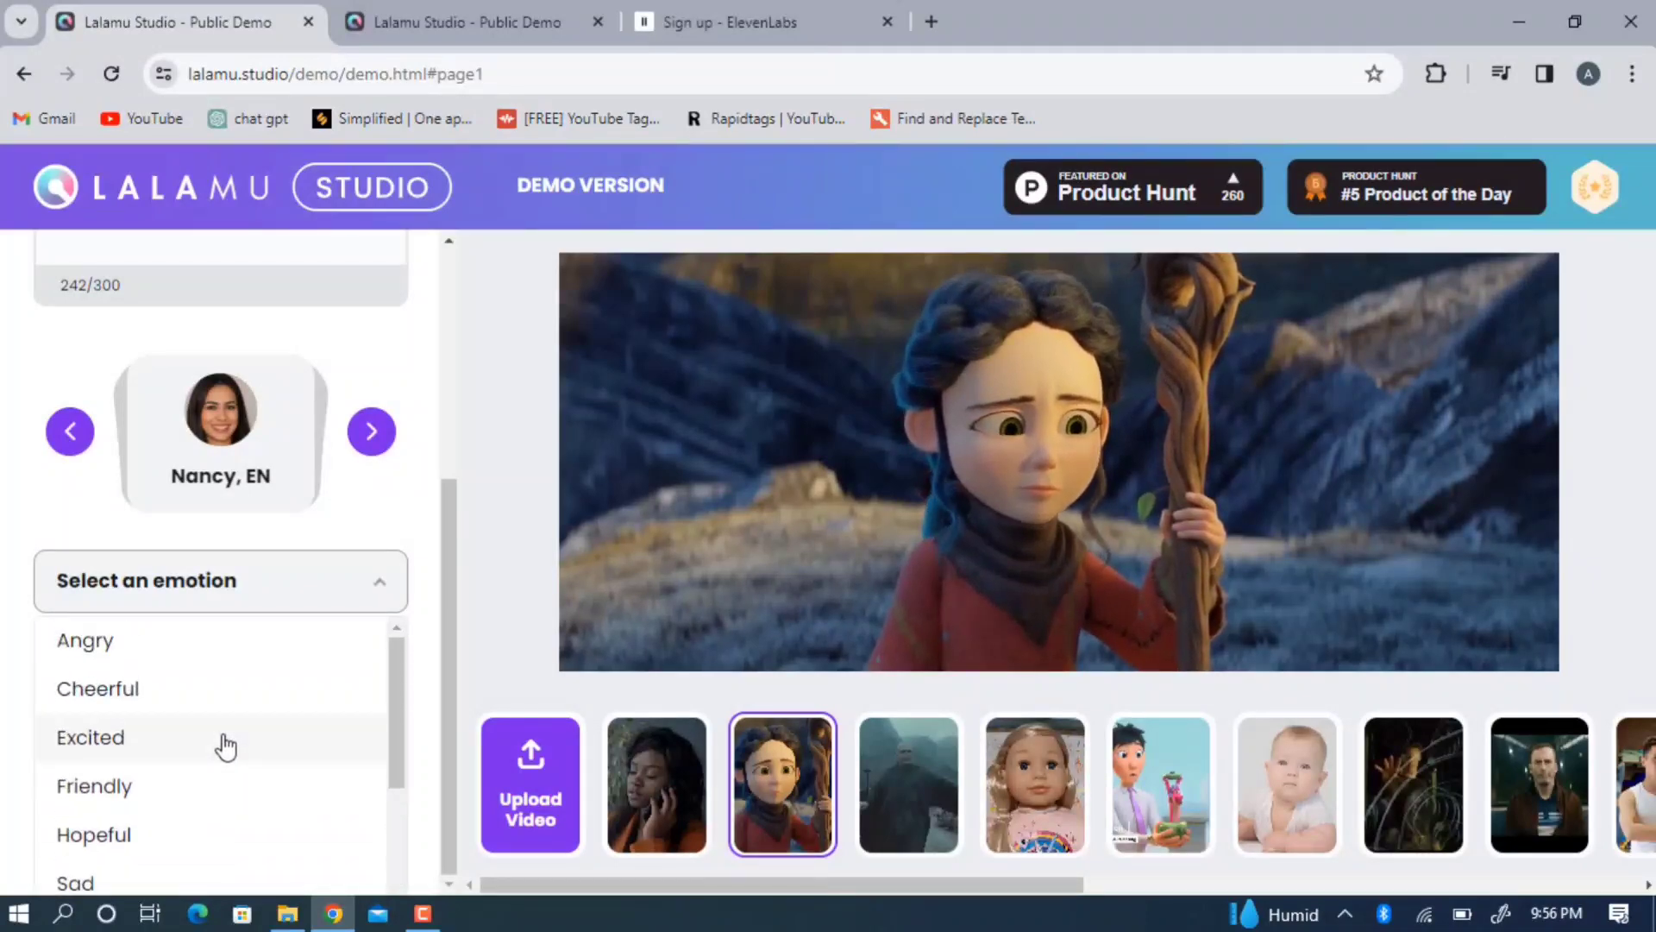
left_click(191, 804)
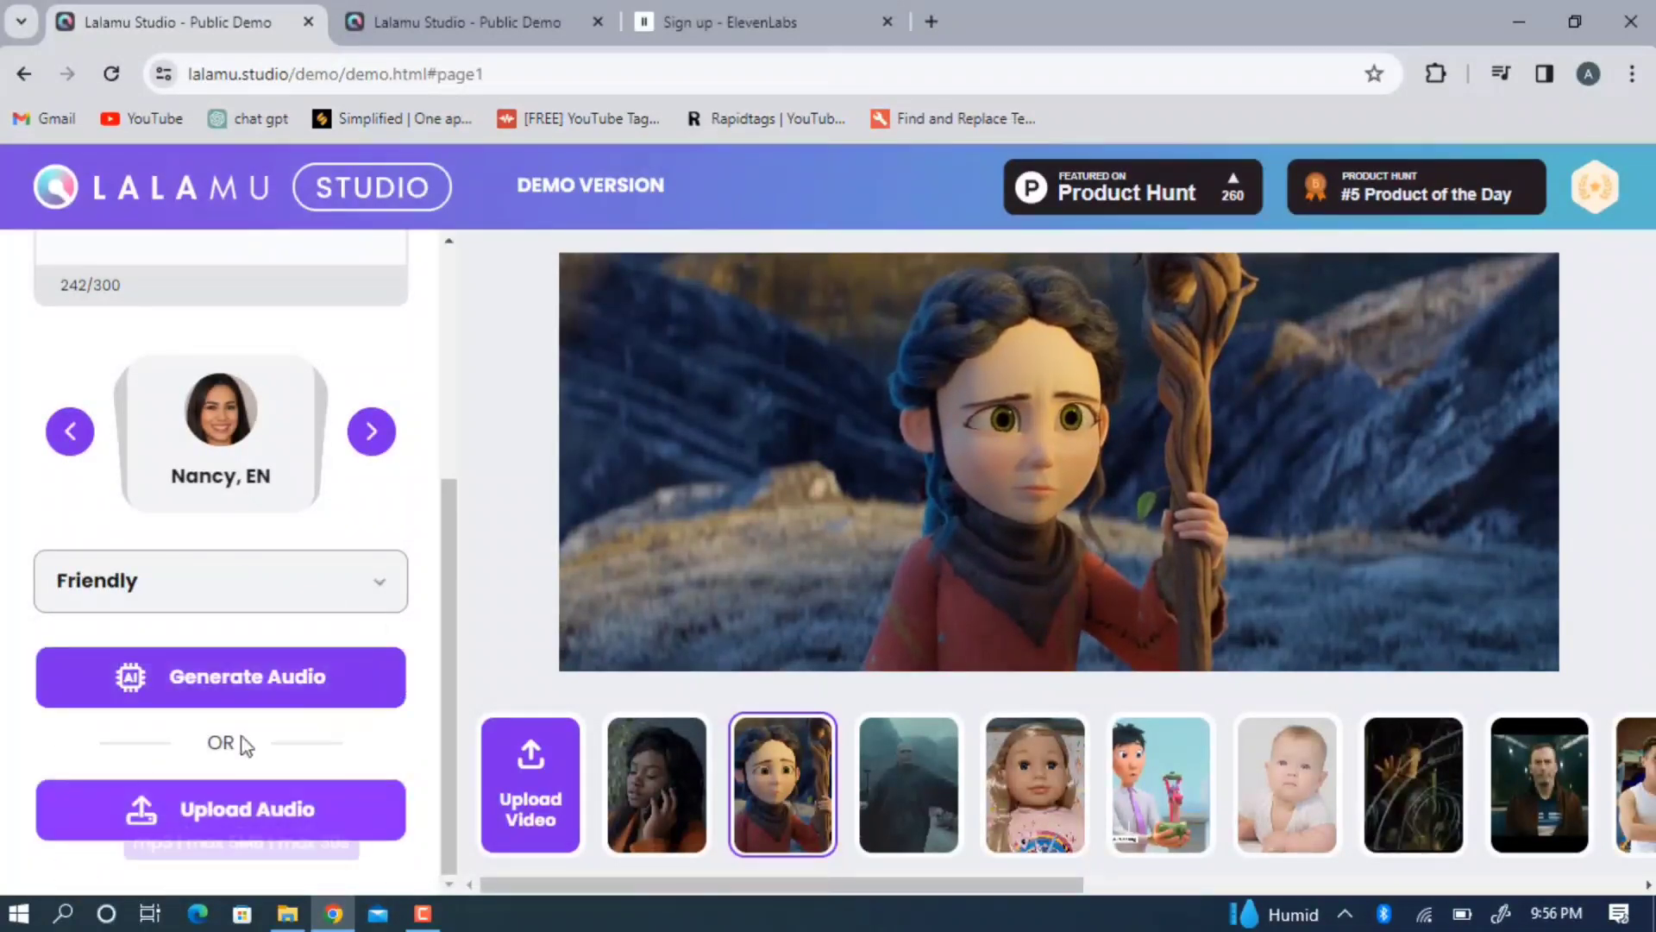
left_click(333, 687)
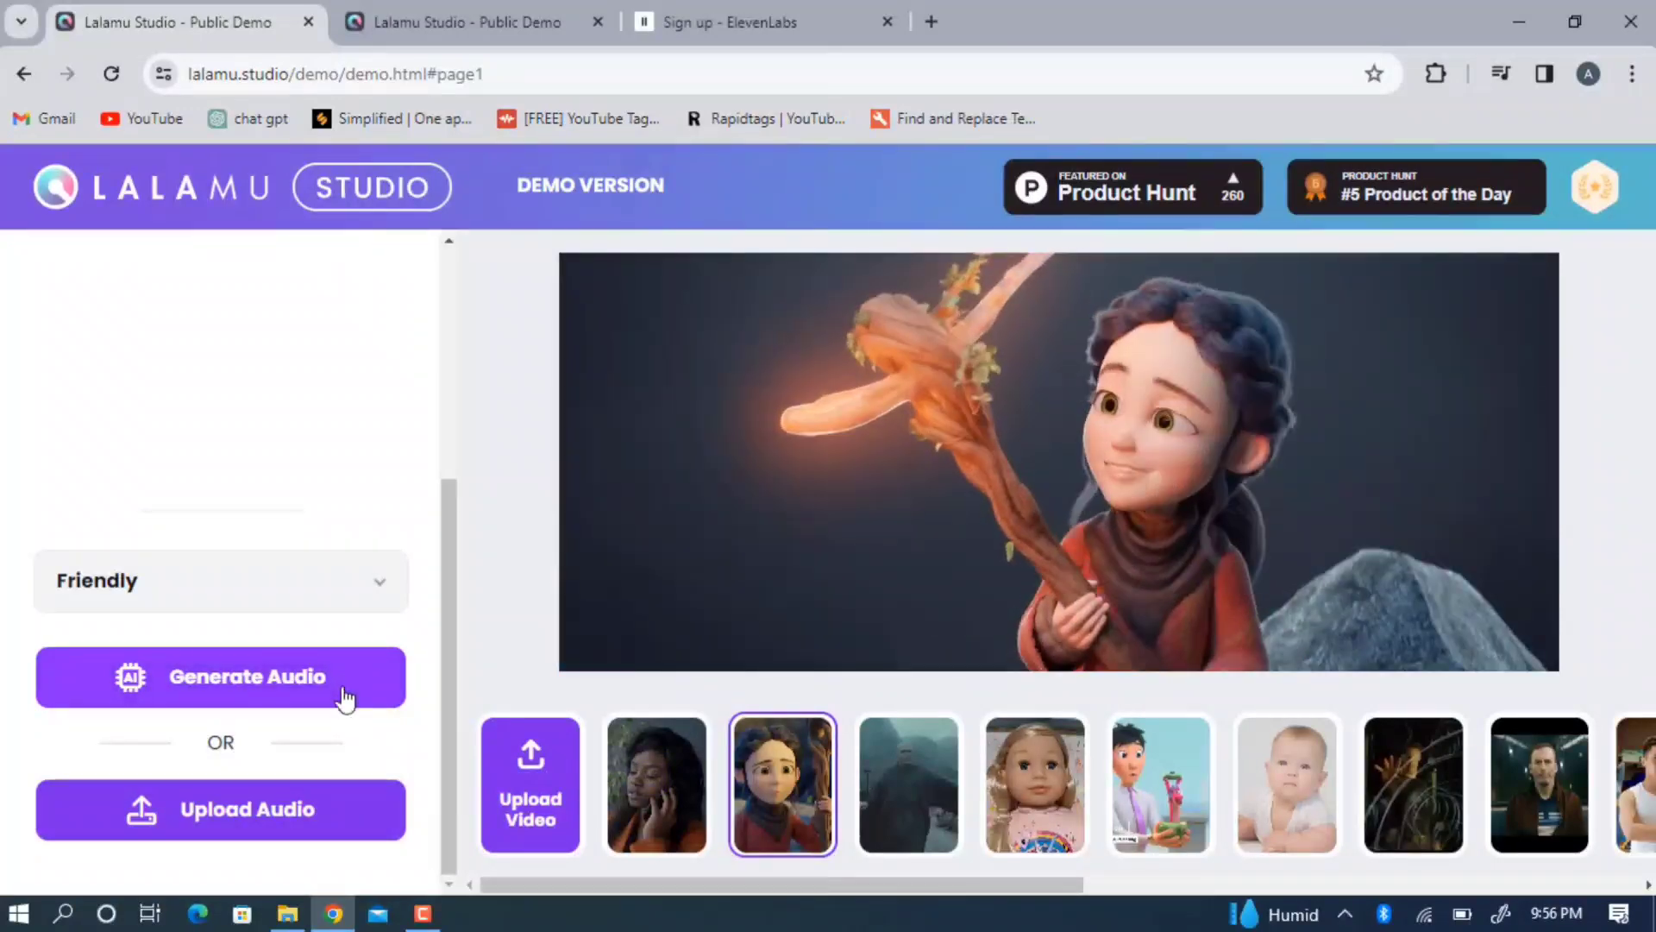
Step: Generate the Nancy audio, select the woman-on-phone video, and preview the new 0:04 clip
left_click(319, 661)
scroll(320, 656, "up", 5)
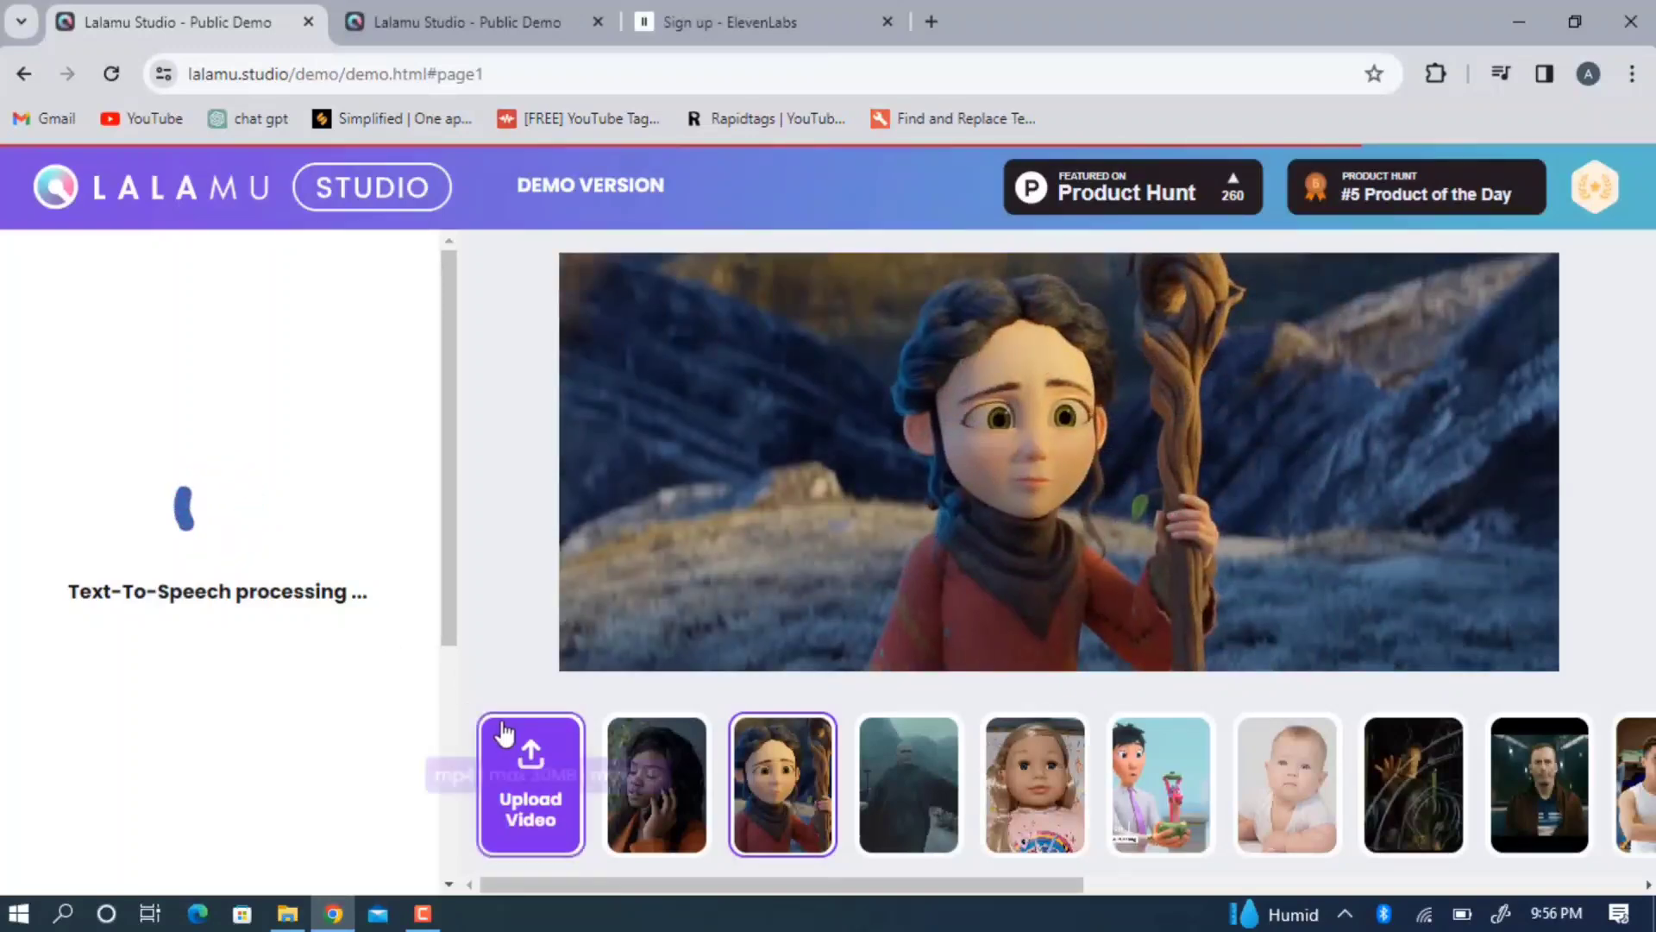
left_click(625, 774)
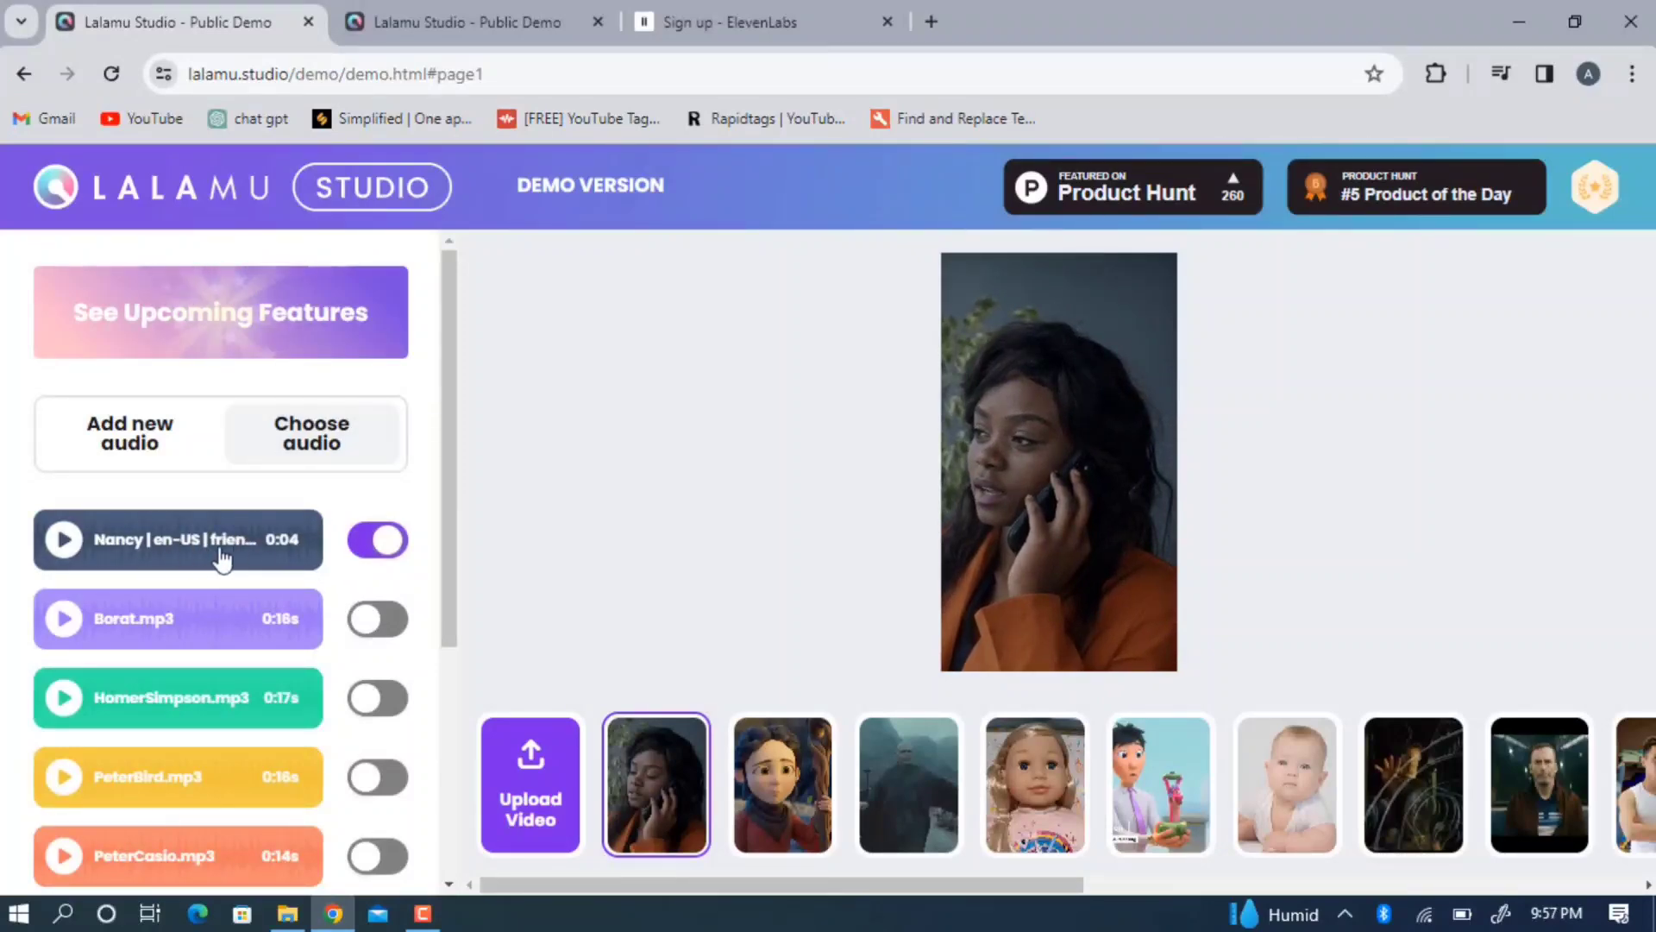
left_click(64, 541)
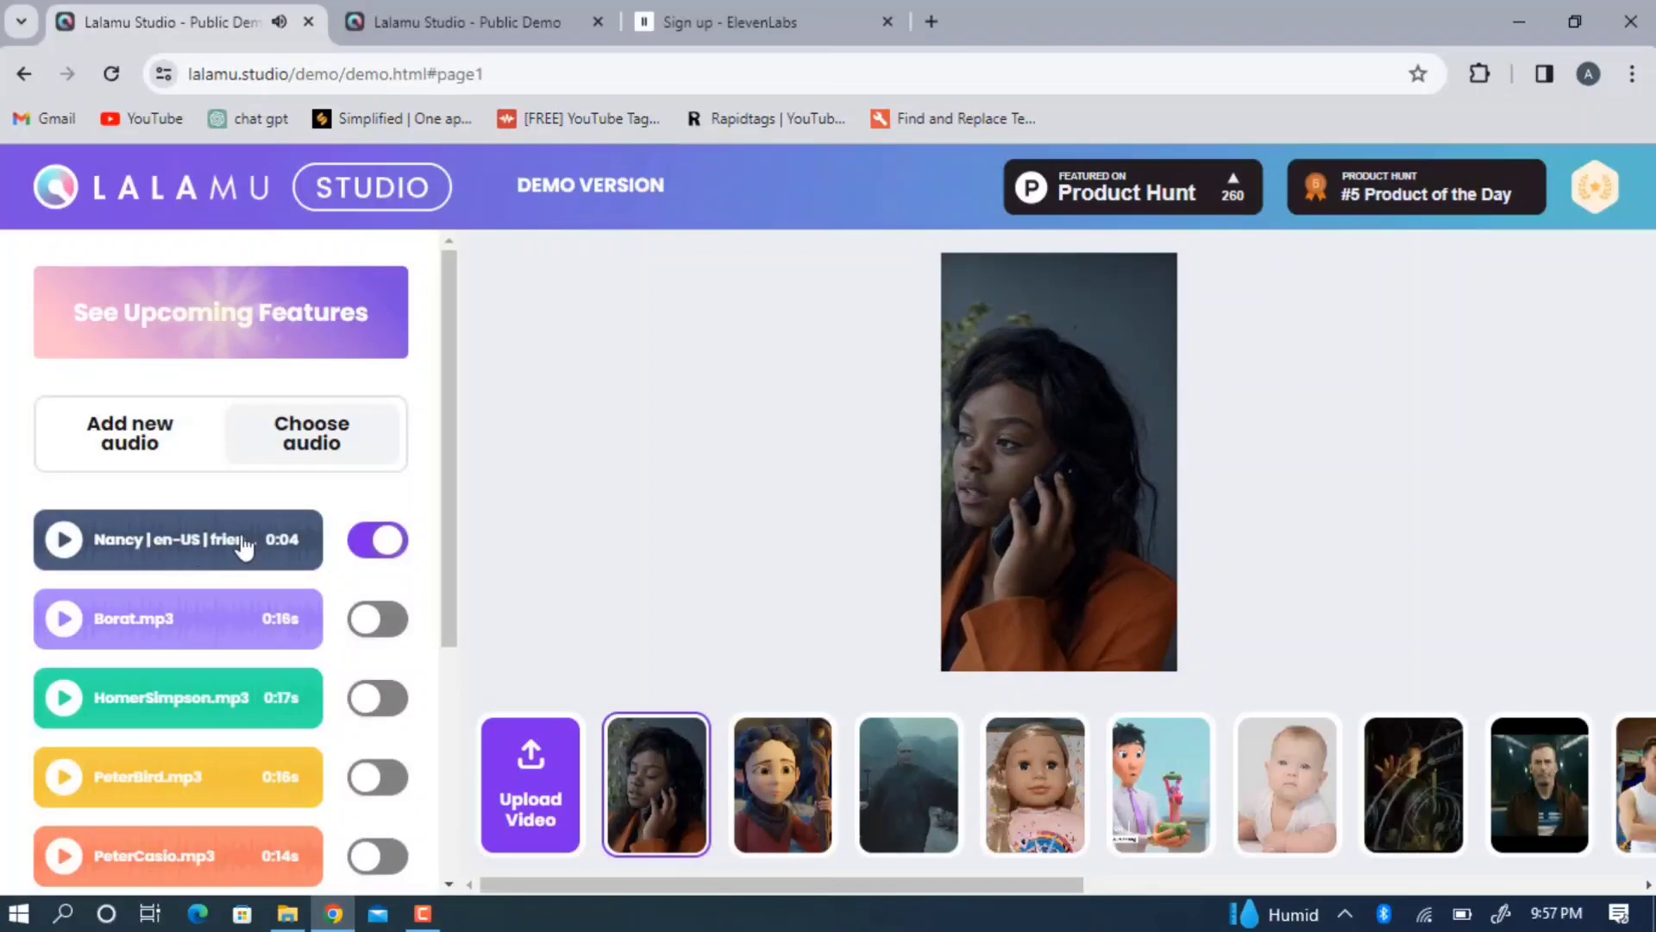
left_click(953, 490)
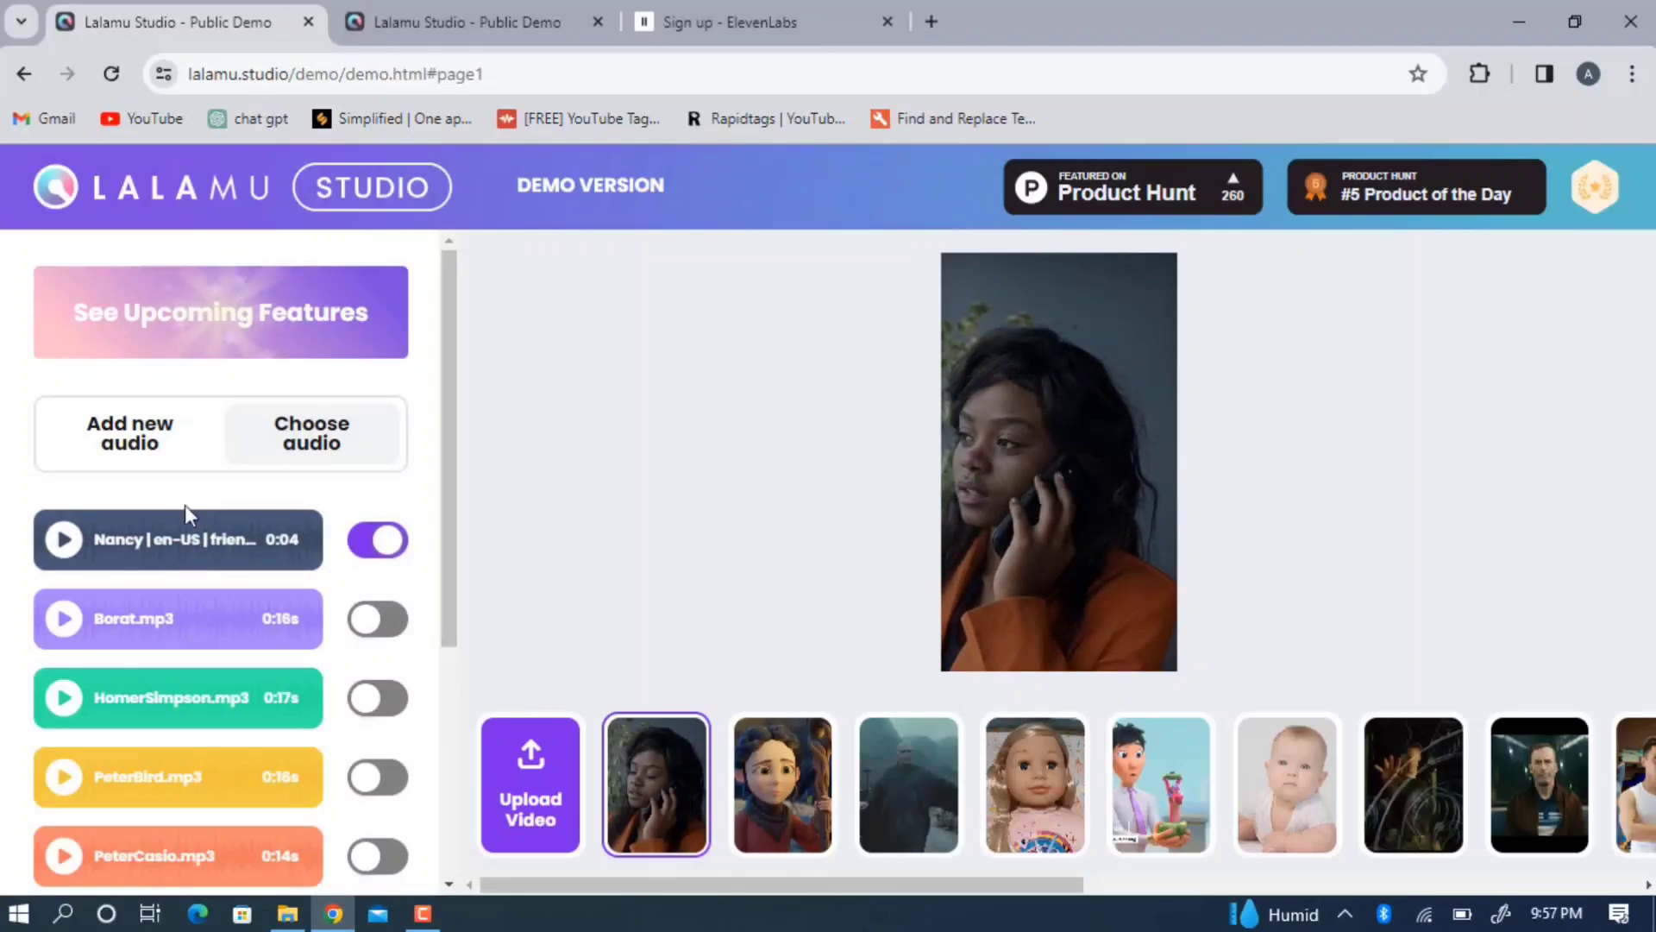
scroll(229, 535, "down", 5)
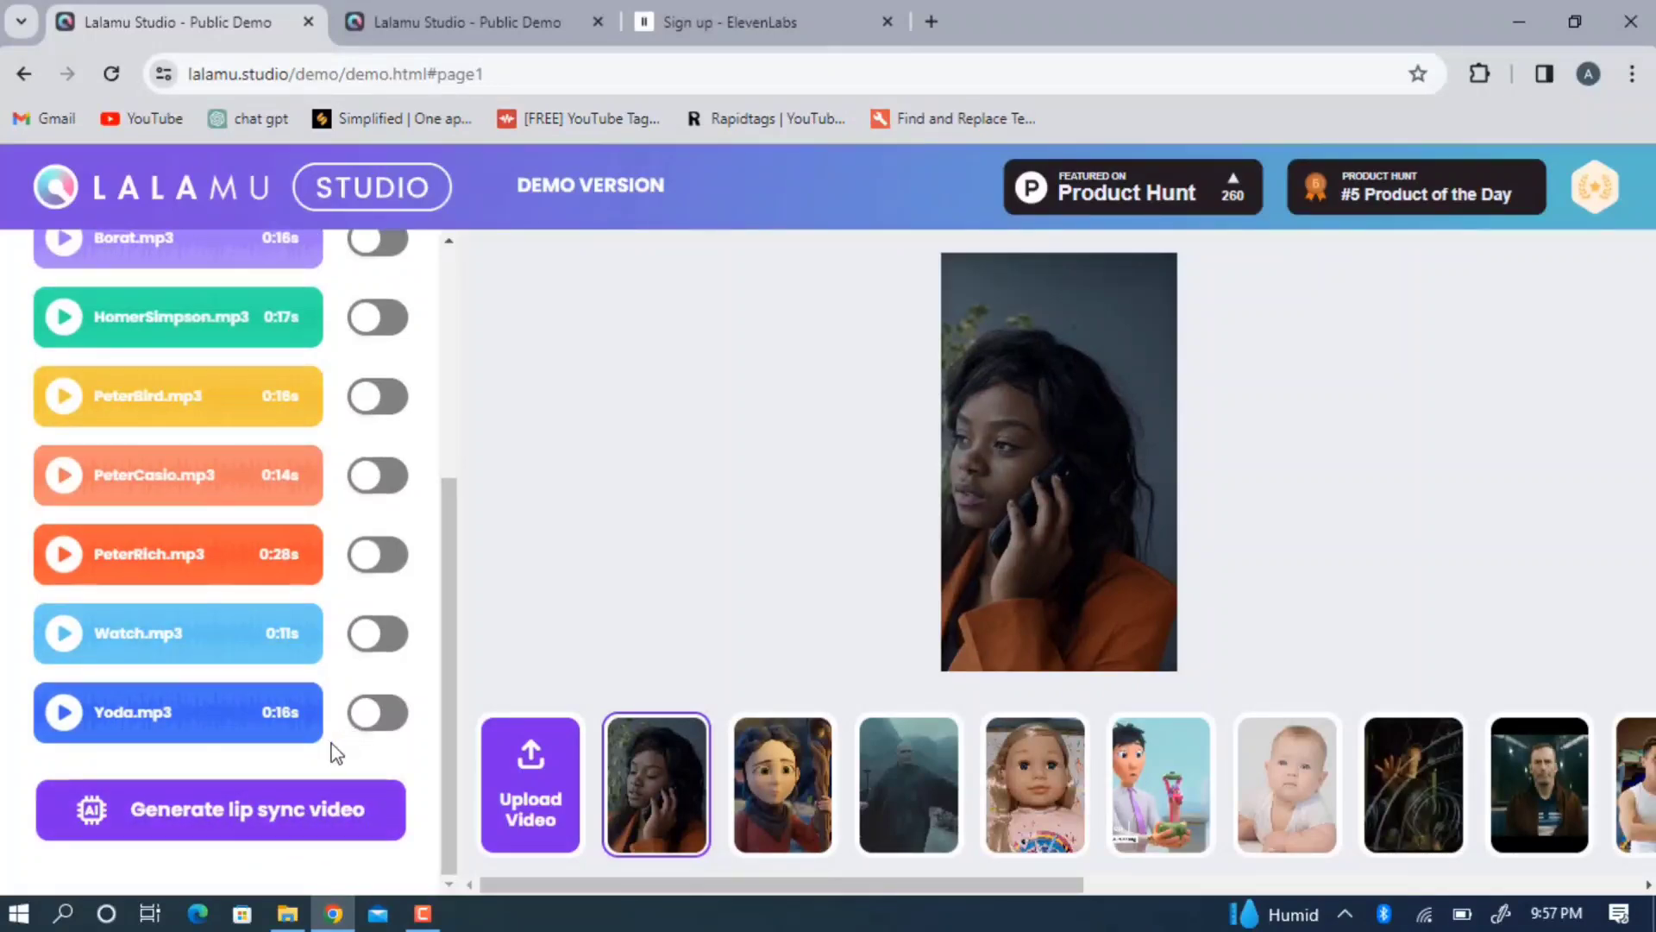
Step: Generate the lip-synced video of the woman on the phone and wait for it to finish
left_click(307, 826)
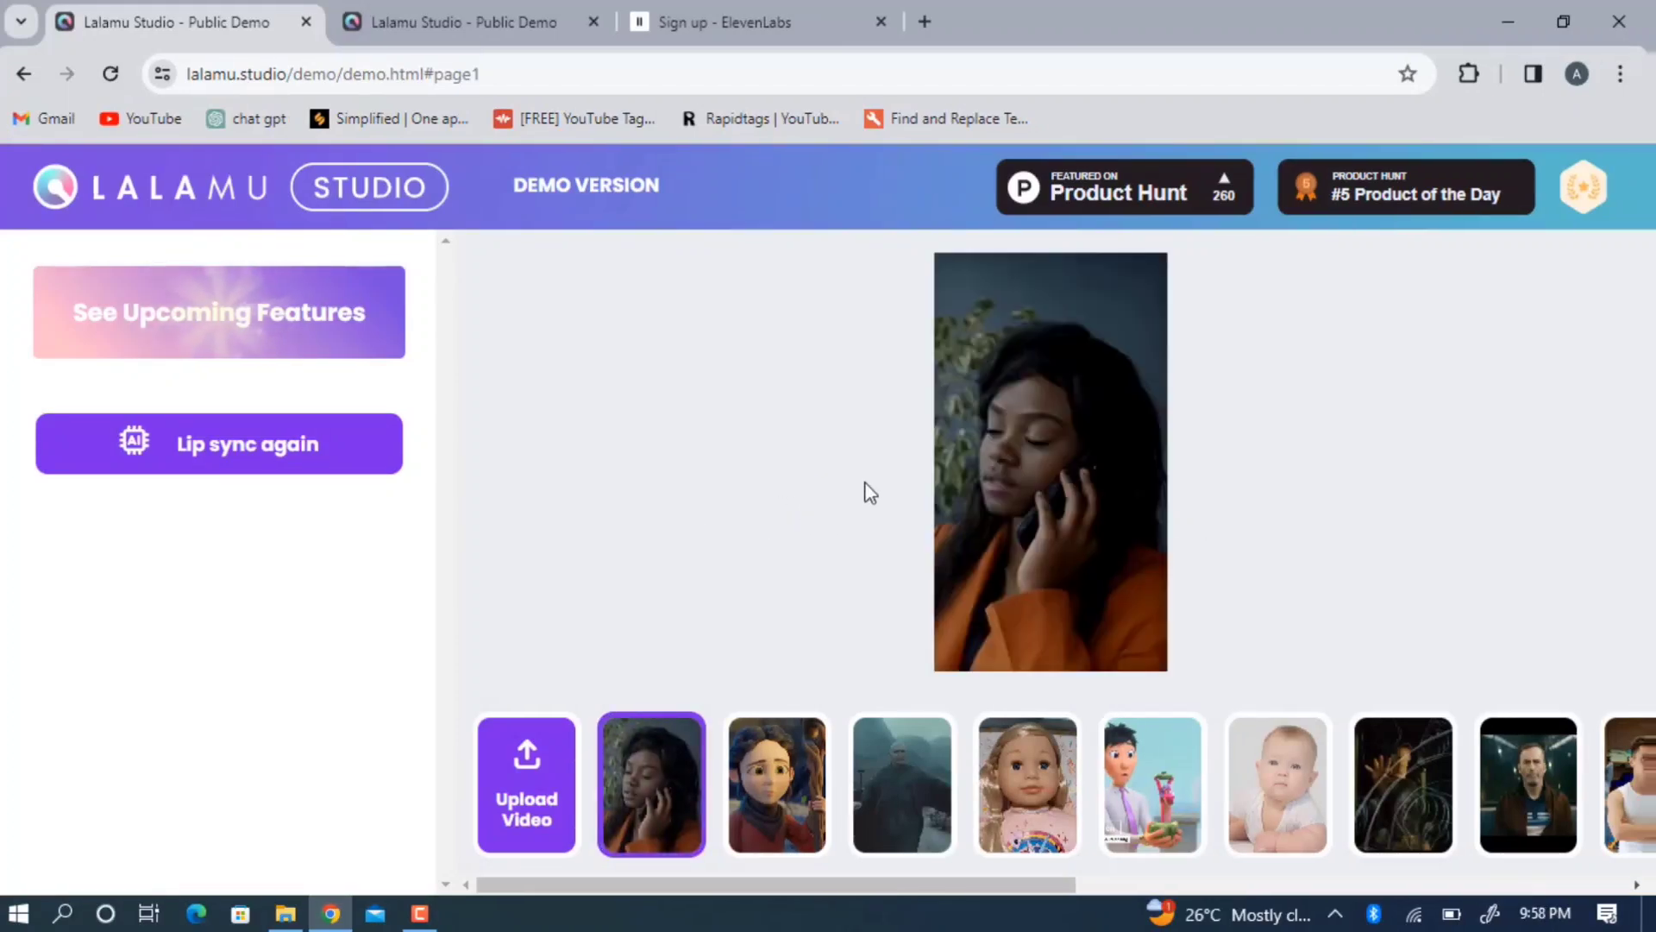
mouse_move(1040, 513)
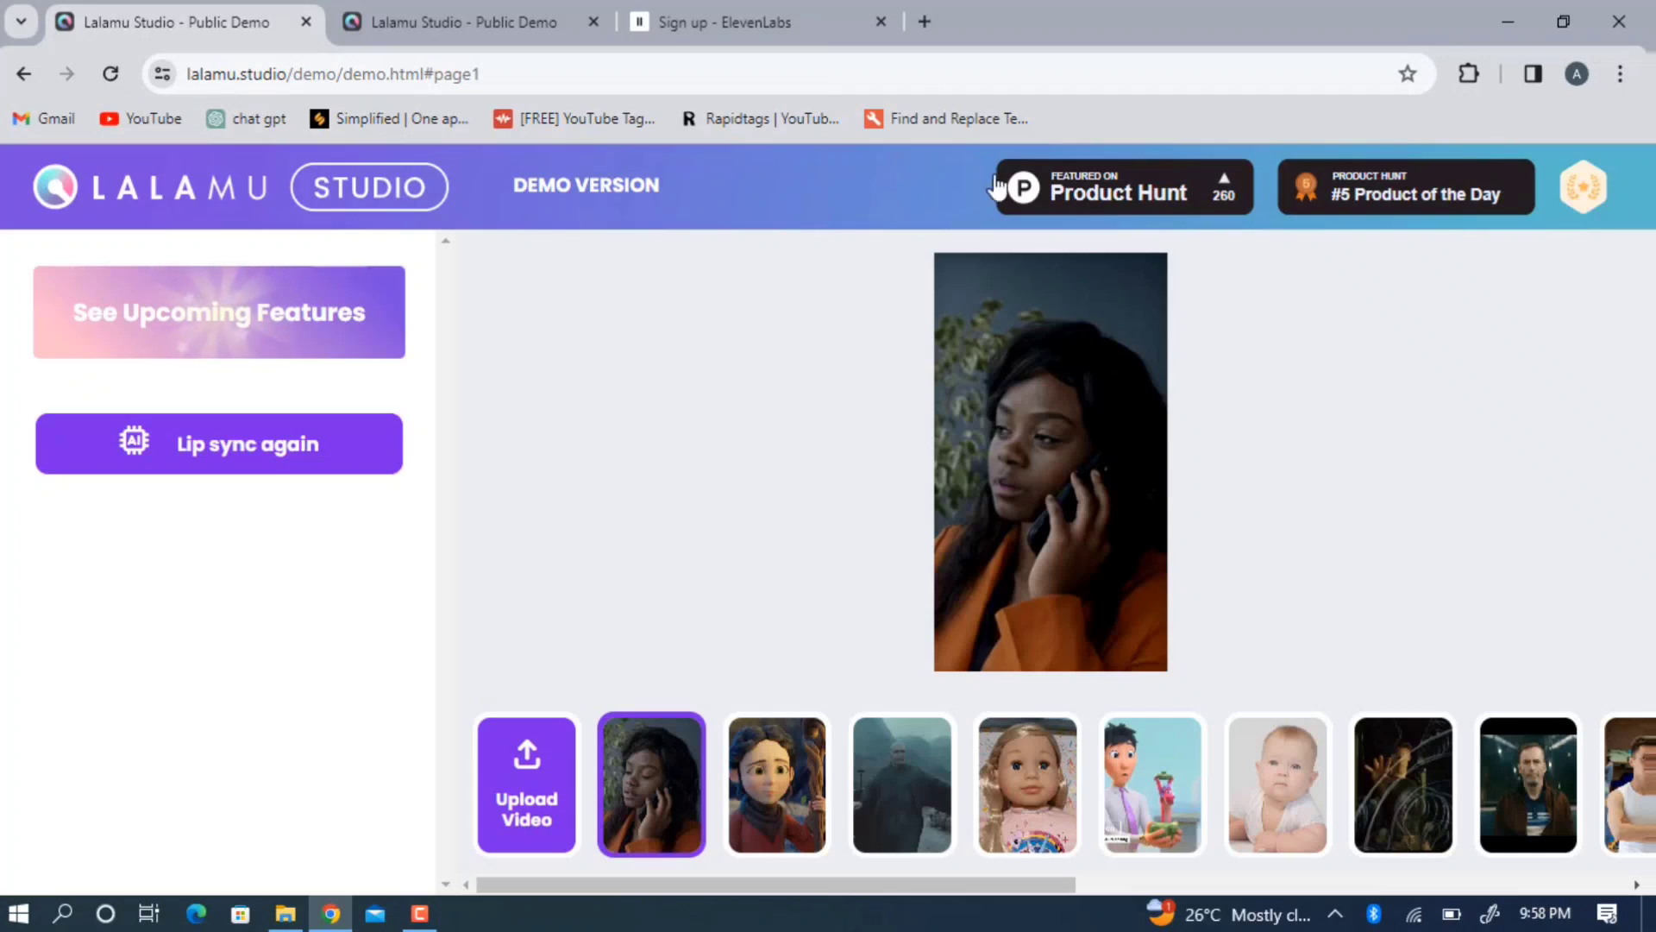
Step: Save the lip-synced video as an MP4 Video file in the Downloads folder
right_click(1113, 348)
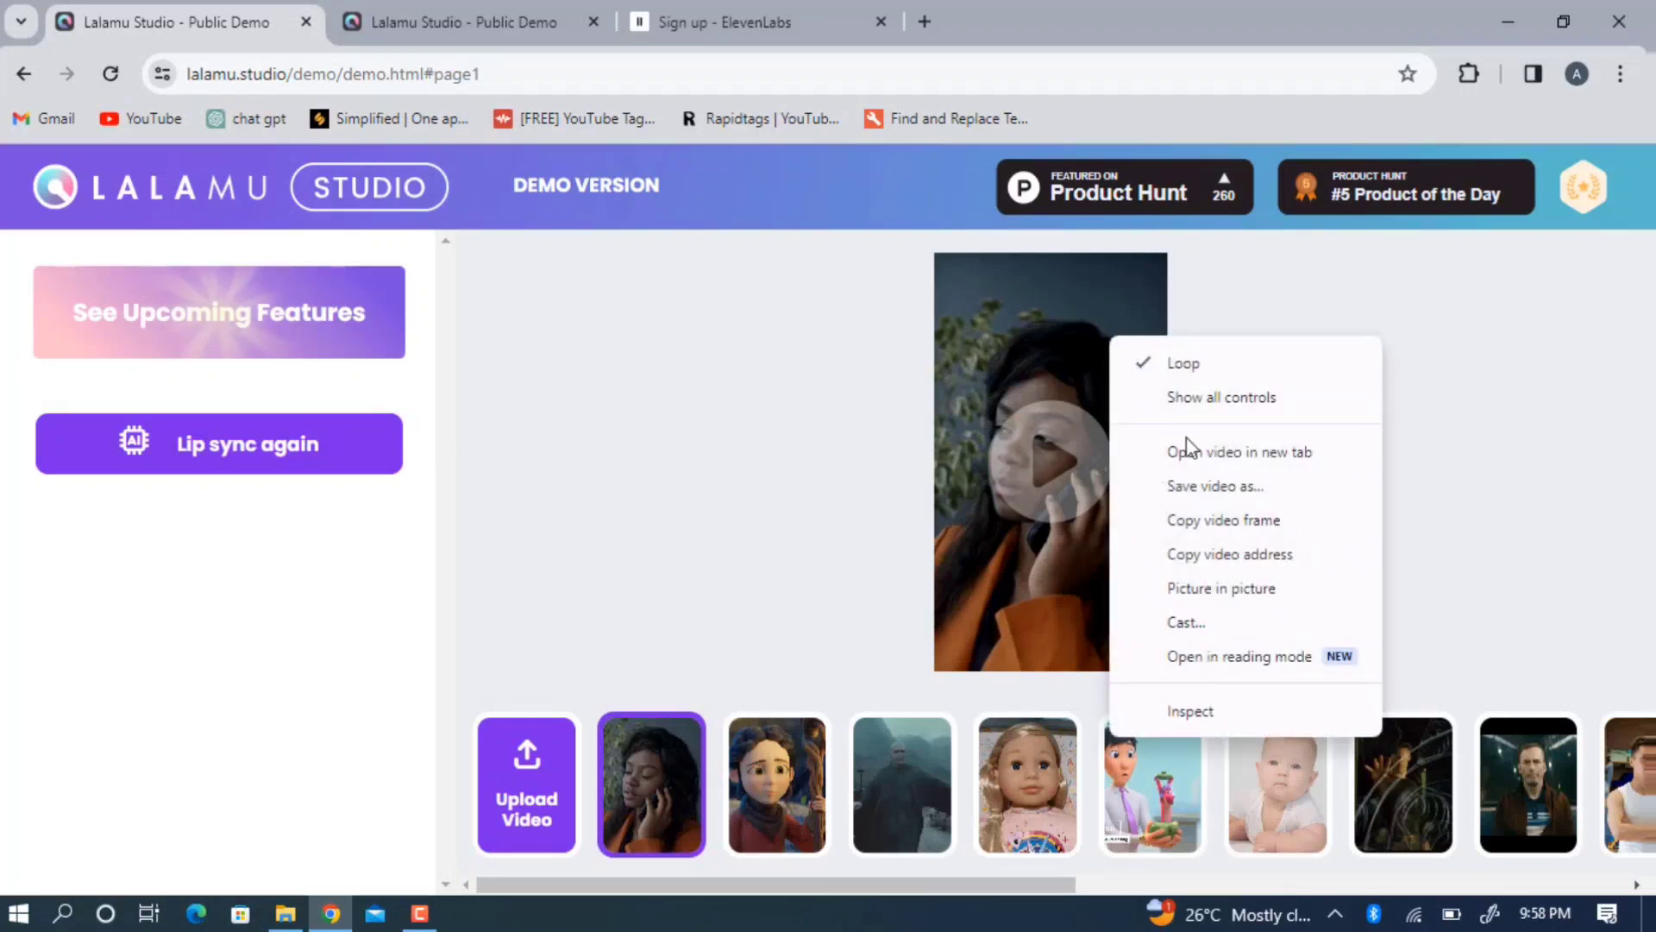
left_click(1217, 488)
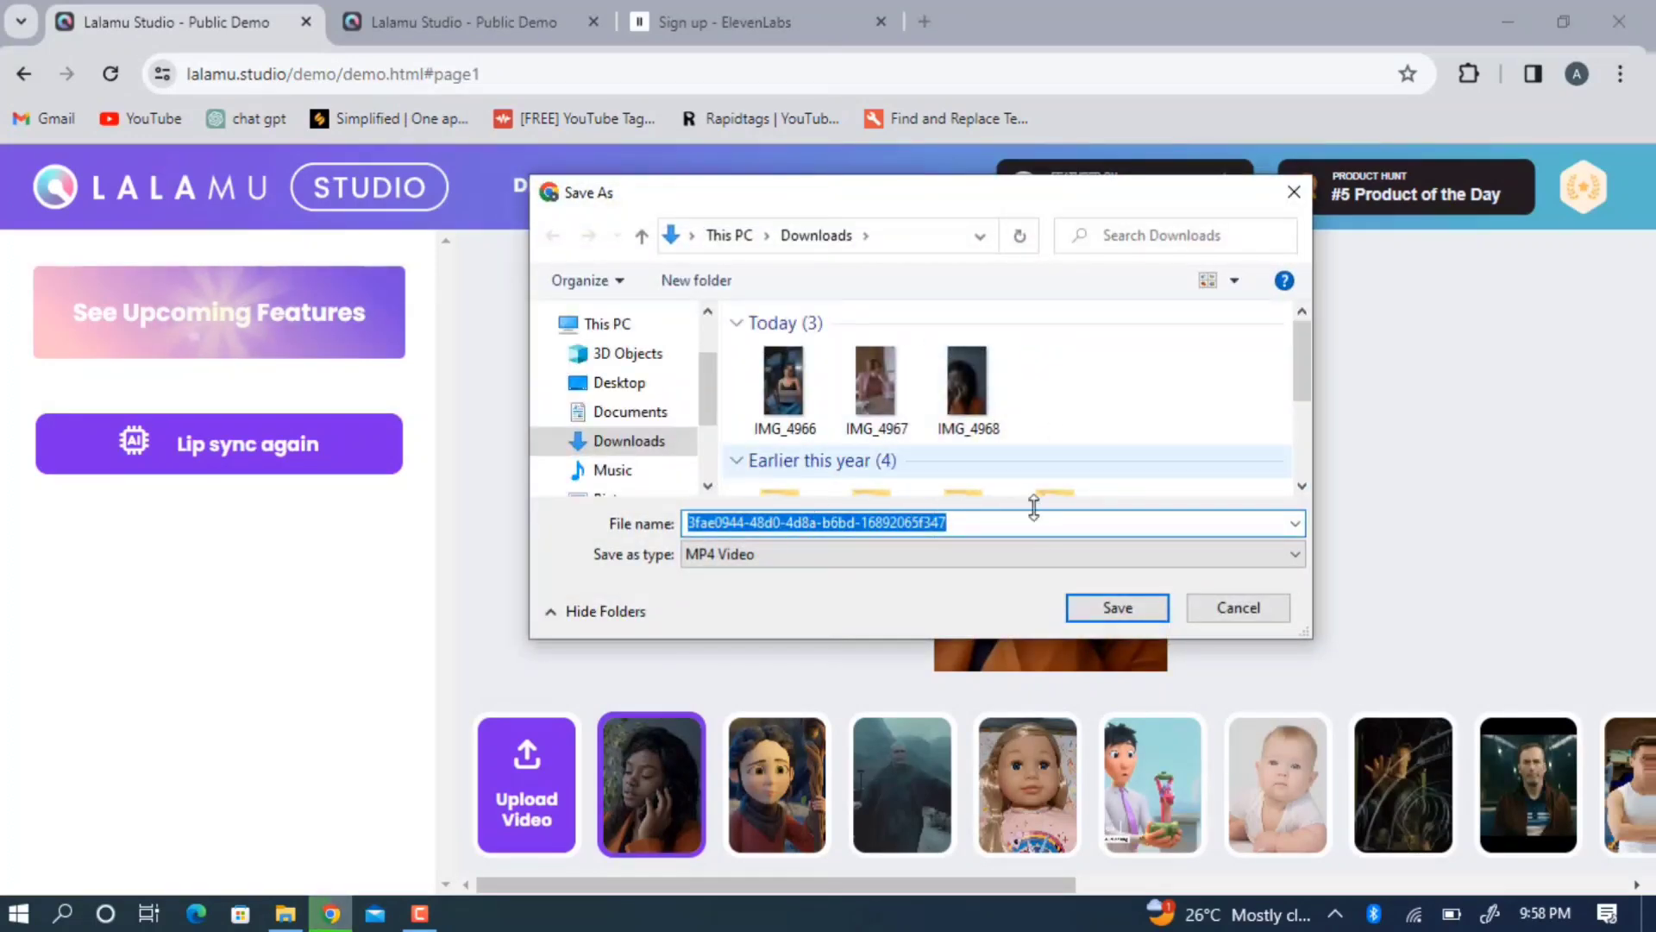
left_click(1085, 609)
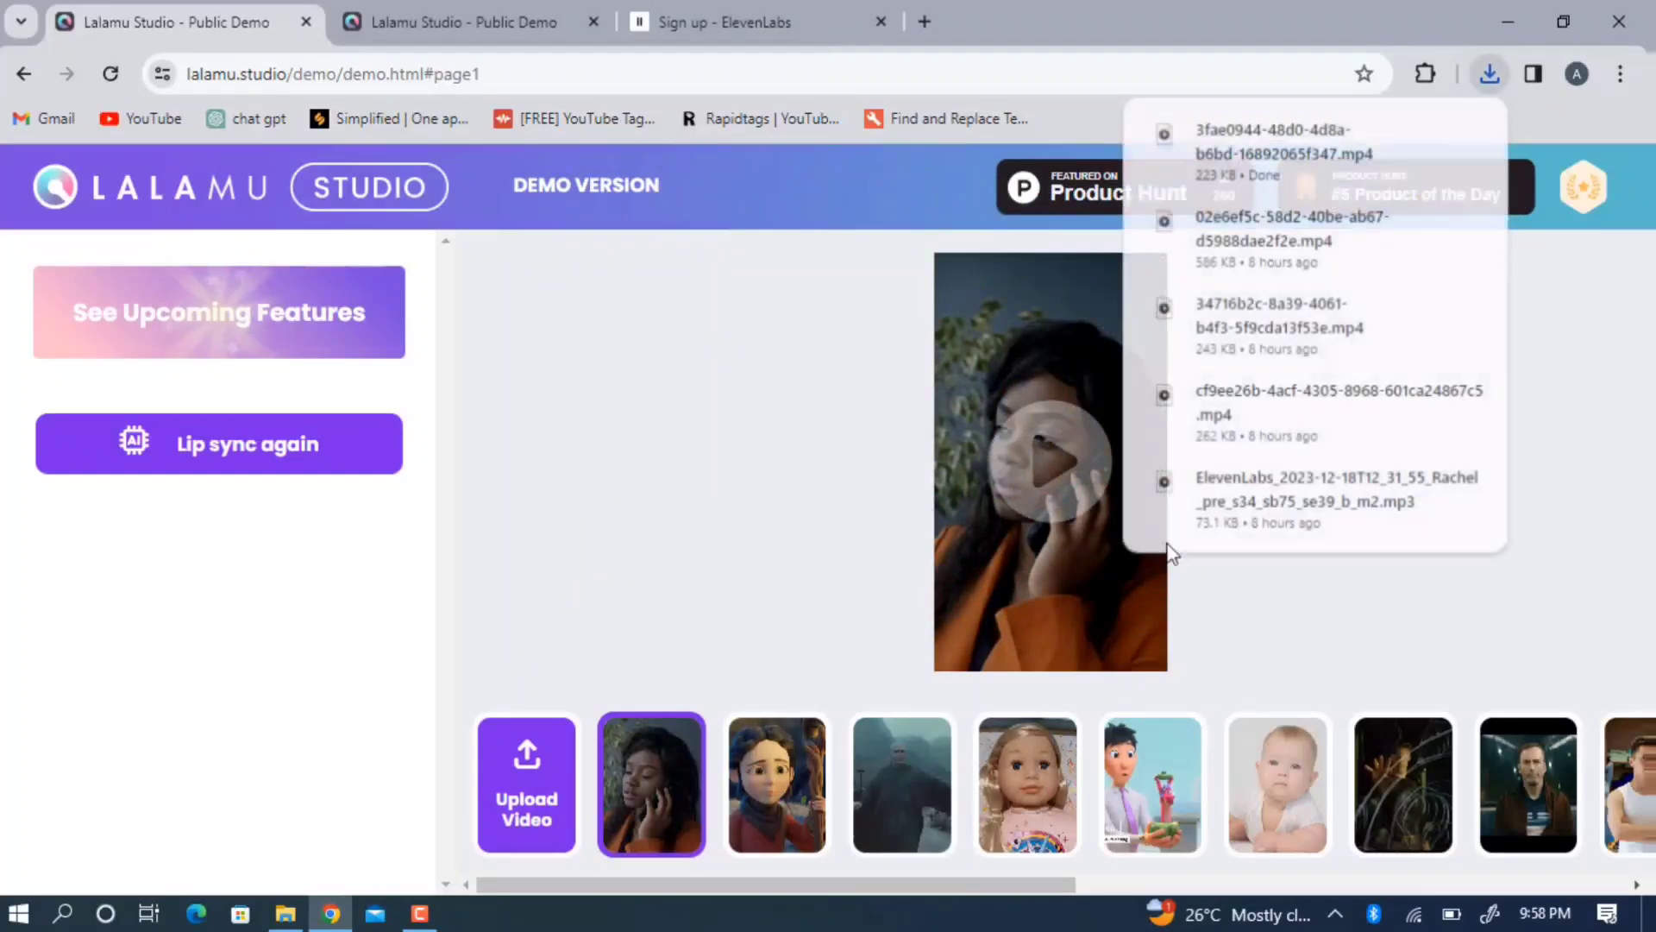
left_click(298, 920)
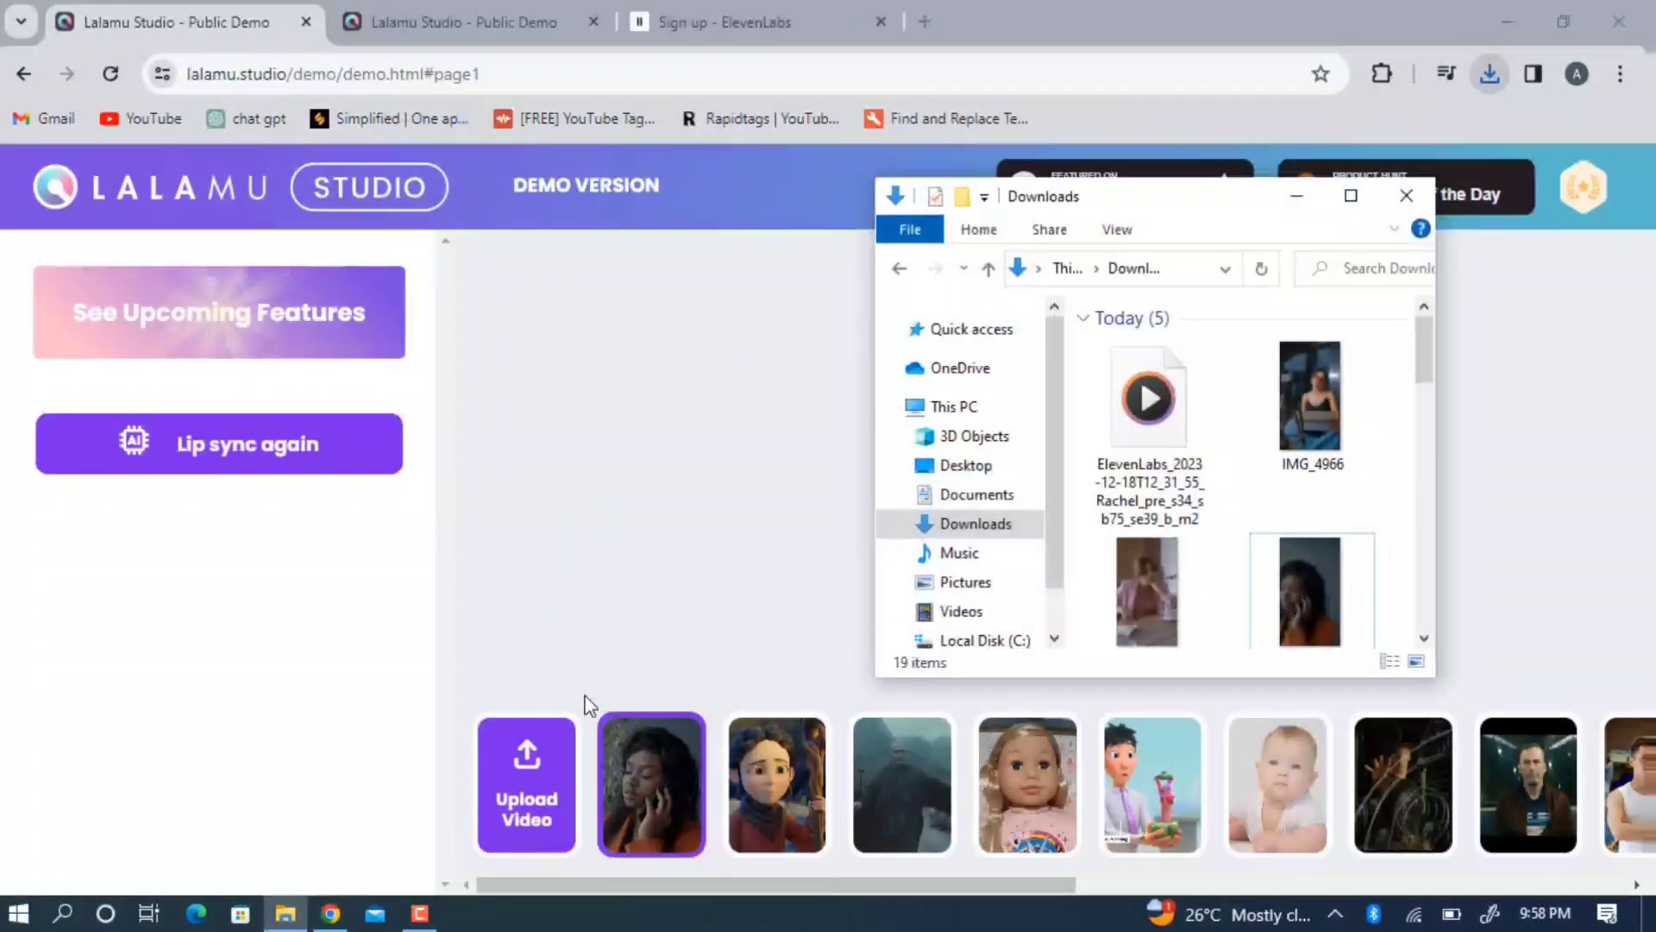
double_click(1161, 436)
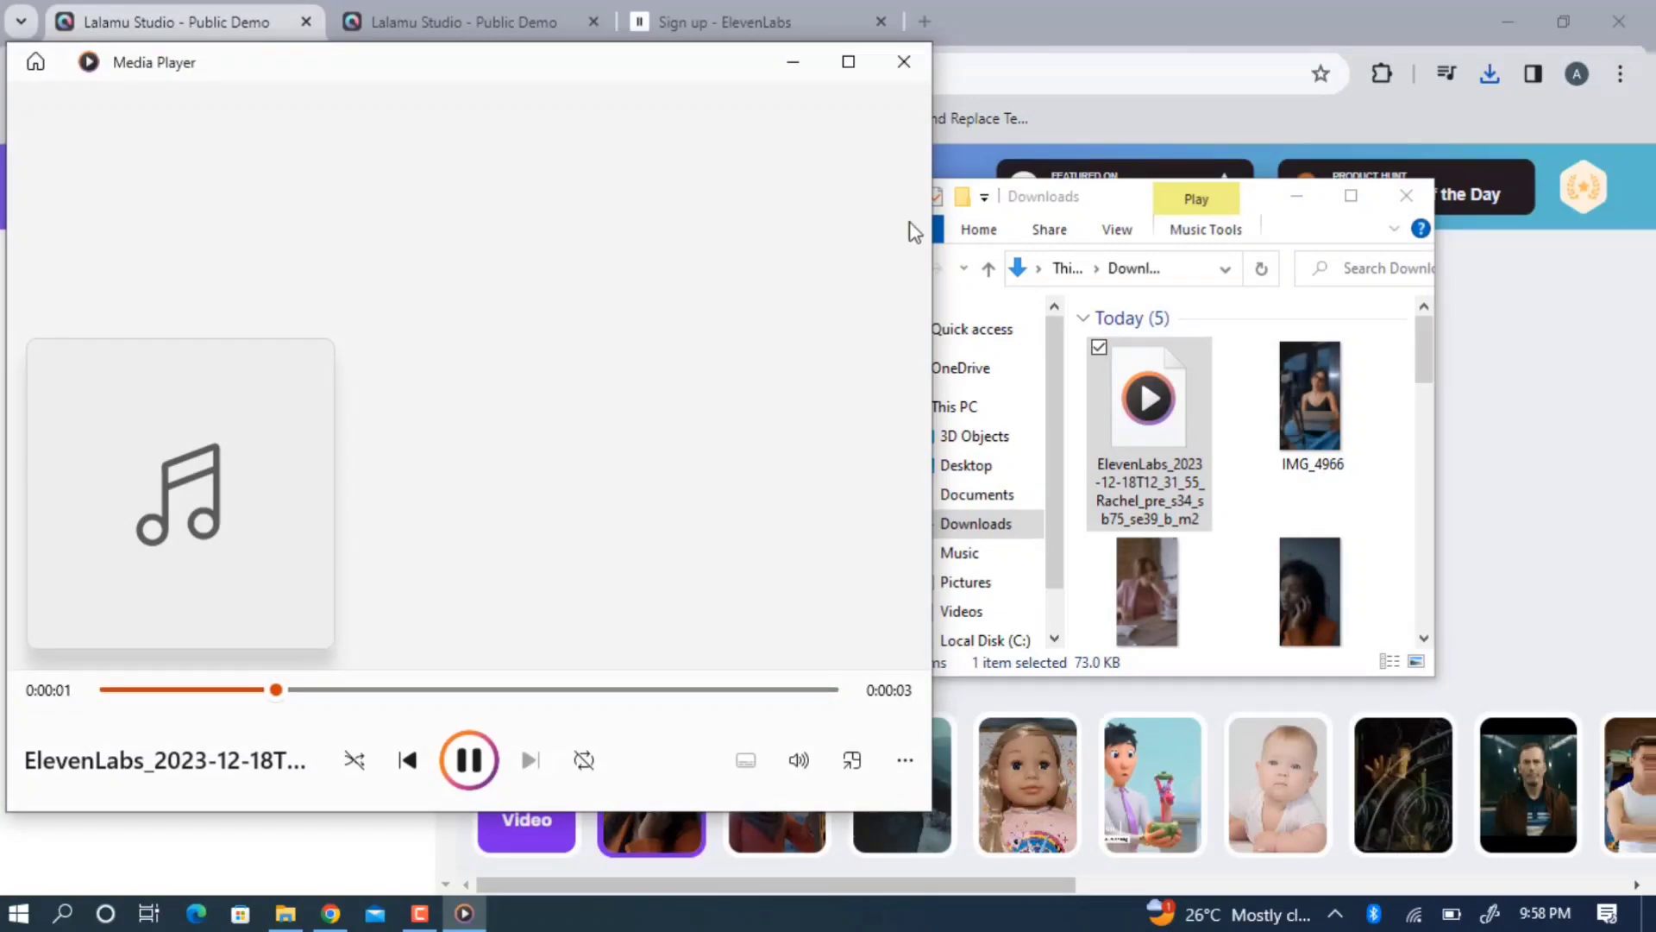
left_click(903, 61)
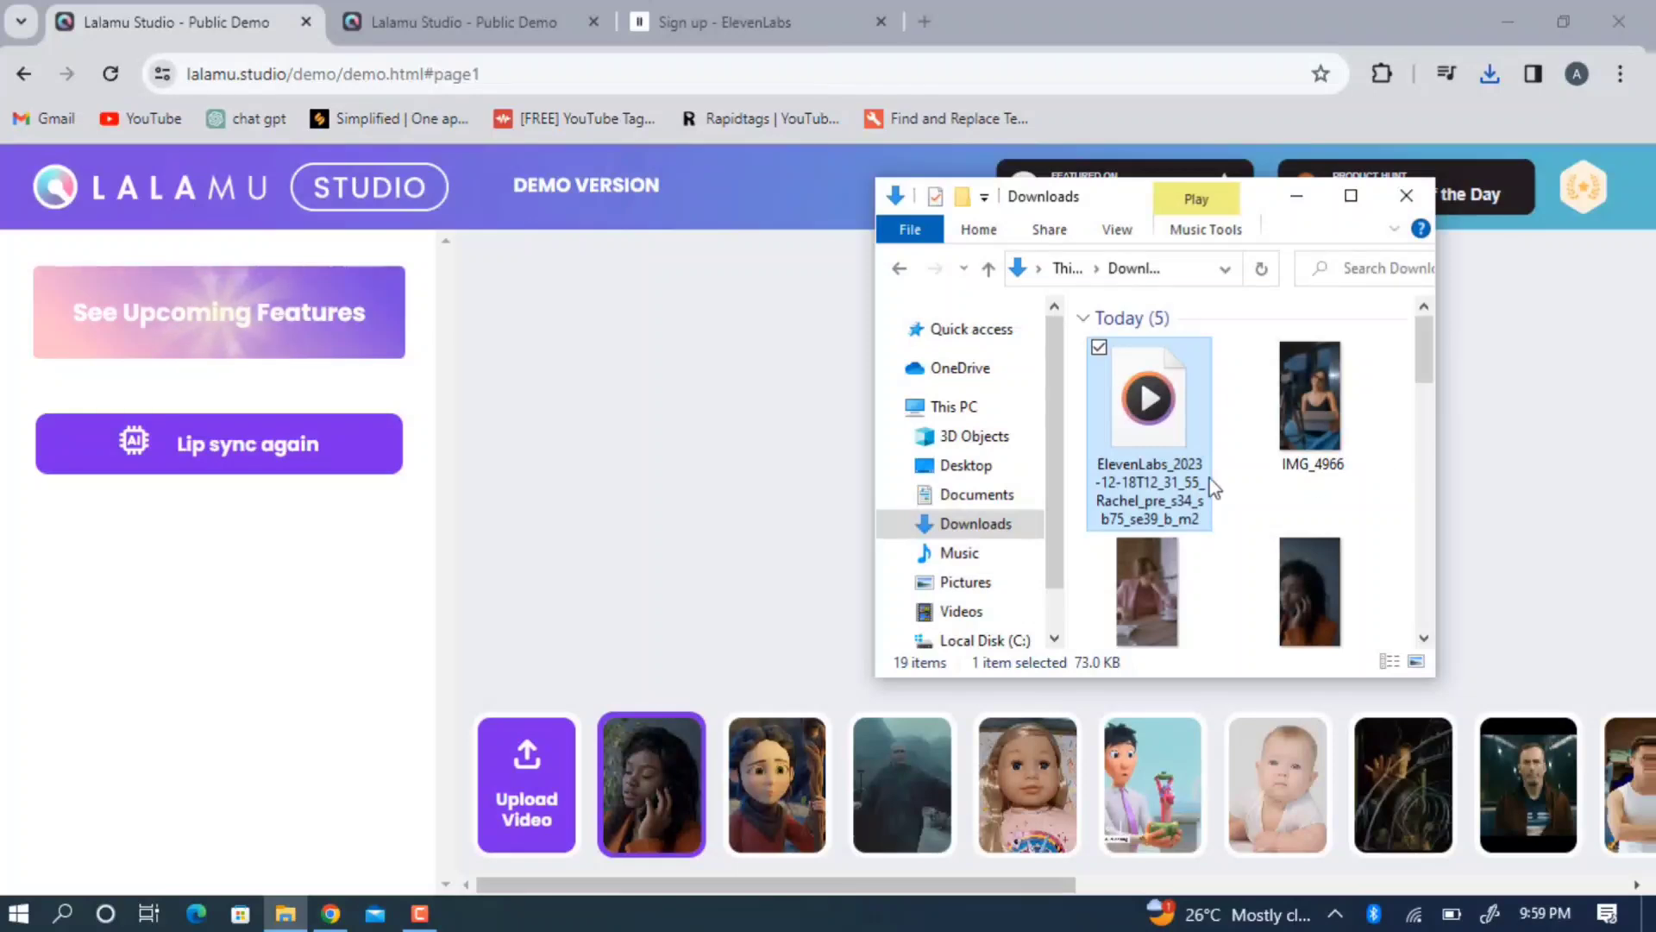
left_click(832, 503)
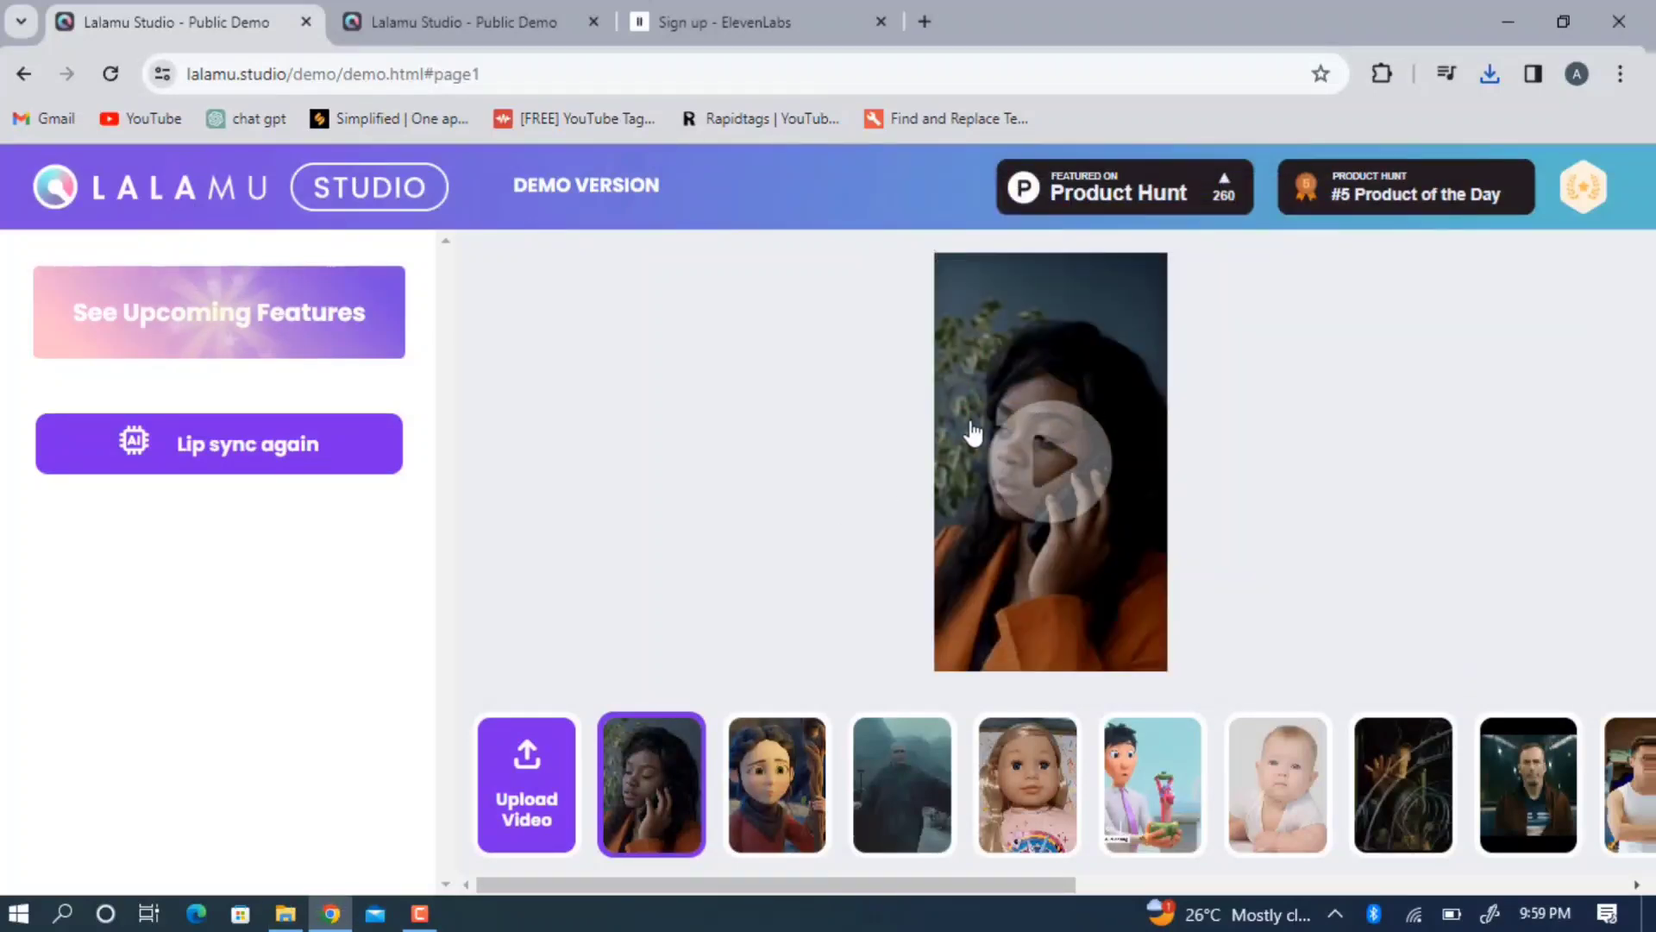